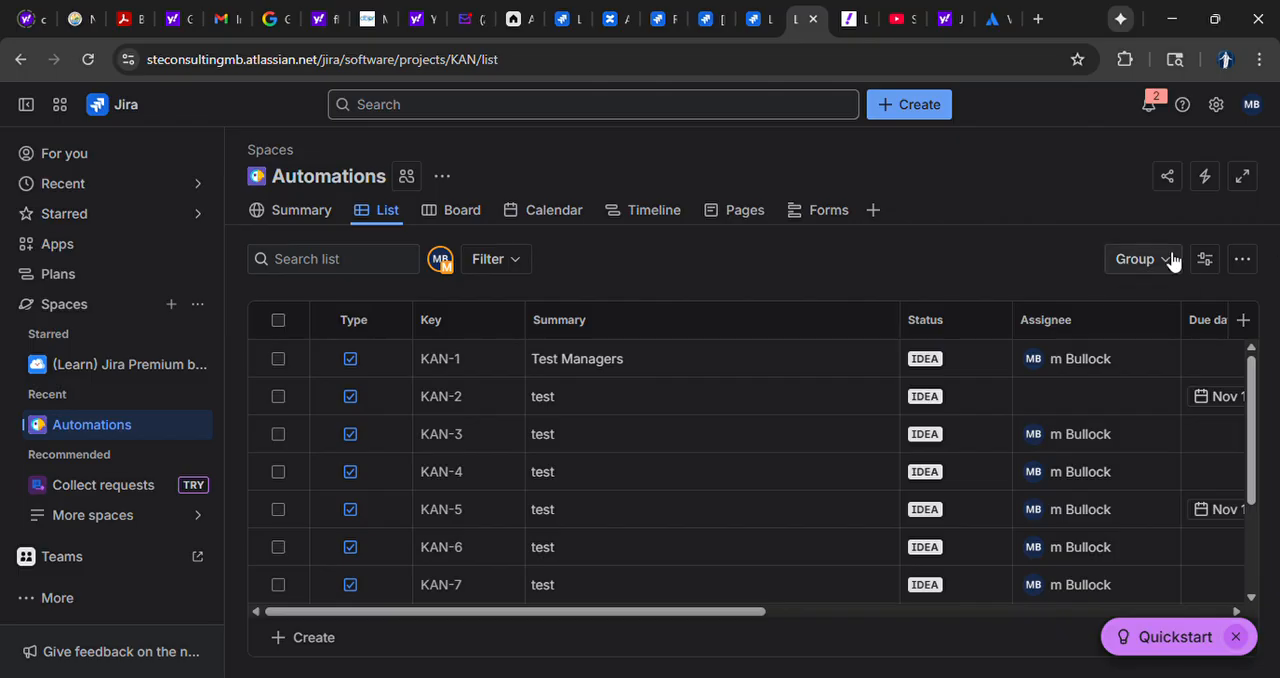
Create a new automation rule in the Automations space with the "Work item created" trigger
{"action": "left_click", "coordinate": [1205, 176]}
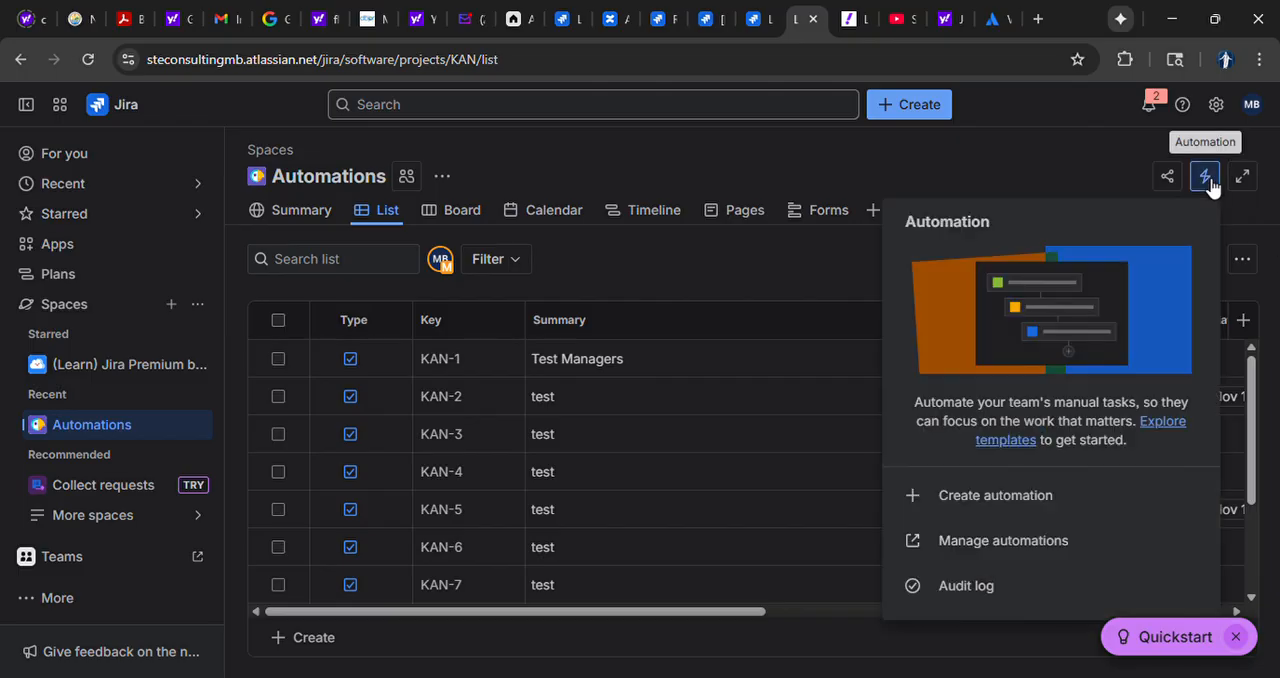
{"action": "left_click", "coordinate": [987, 497]}
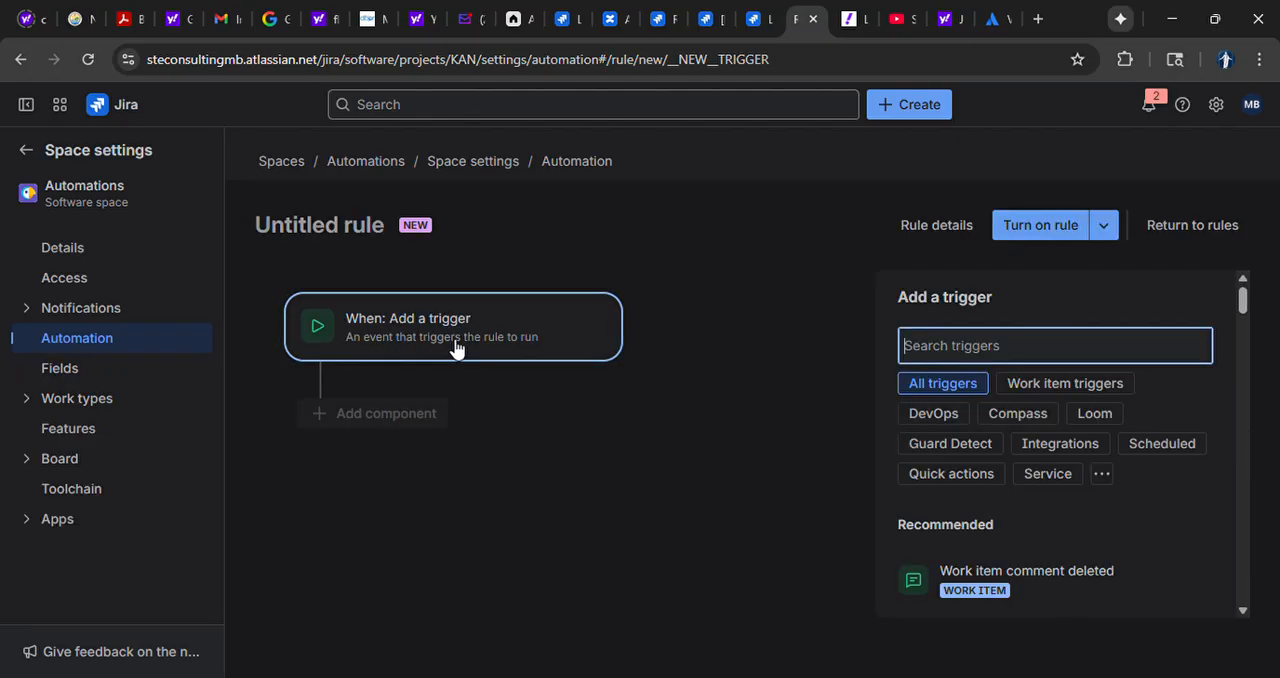
{"action": "left_click", "coordinate": [1103, 390]}
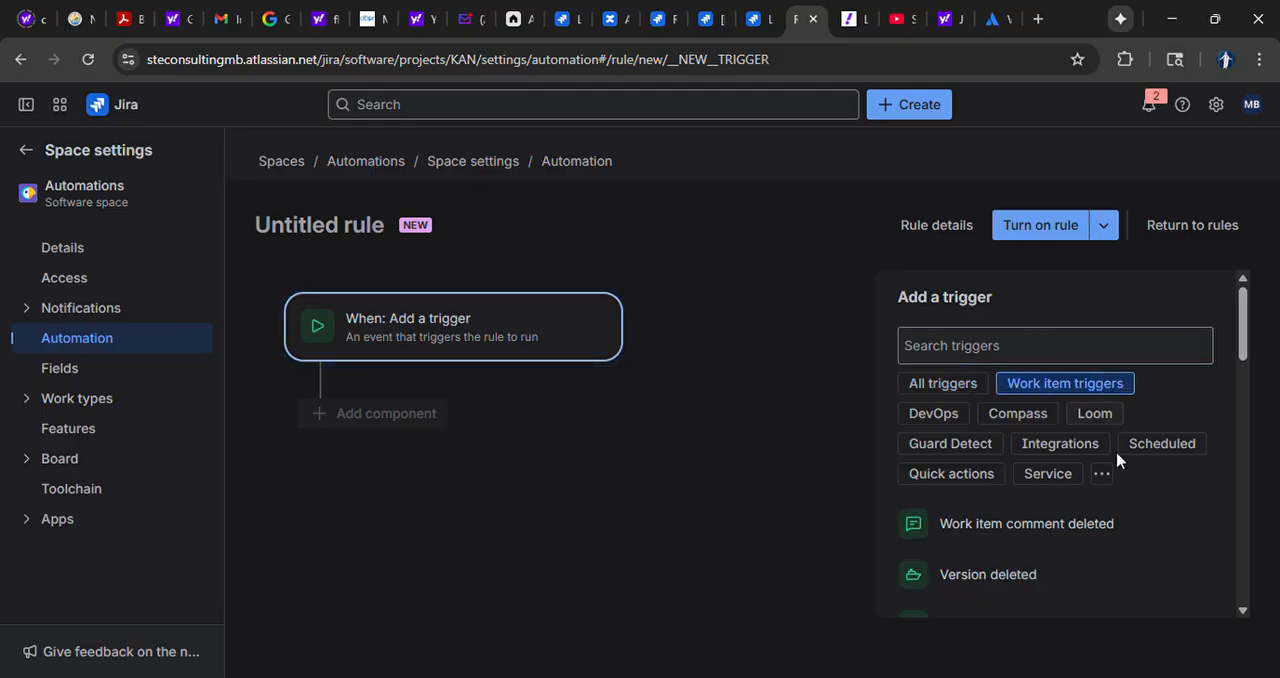
{"action": "scroll", "coordinate": [1108, 551], "scroll_direction": "down", "scroll_amount": 2}
{"action": "scroll", "coordinate": [1005, 530], "scroll_direction": "down", "scroll_amount": 5}
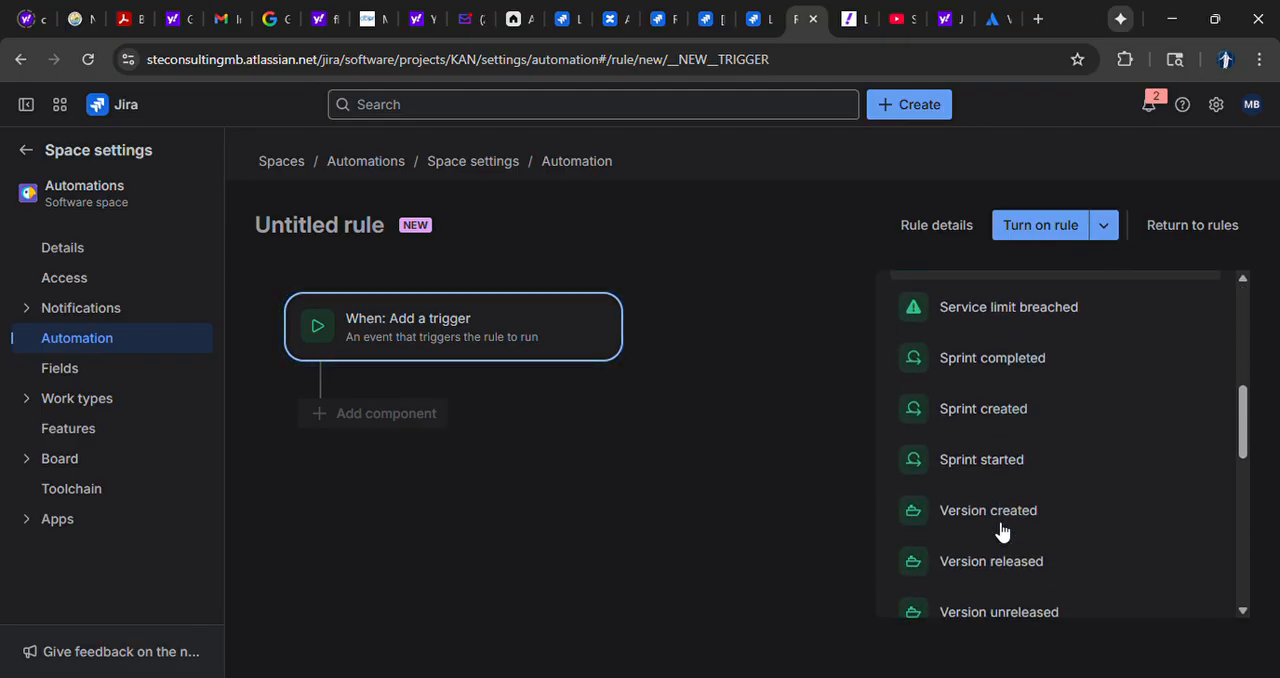
{"action": "scroll", "coordinate": [1001, 530], "scroll_direction": "down", "scroll_amount": 3}
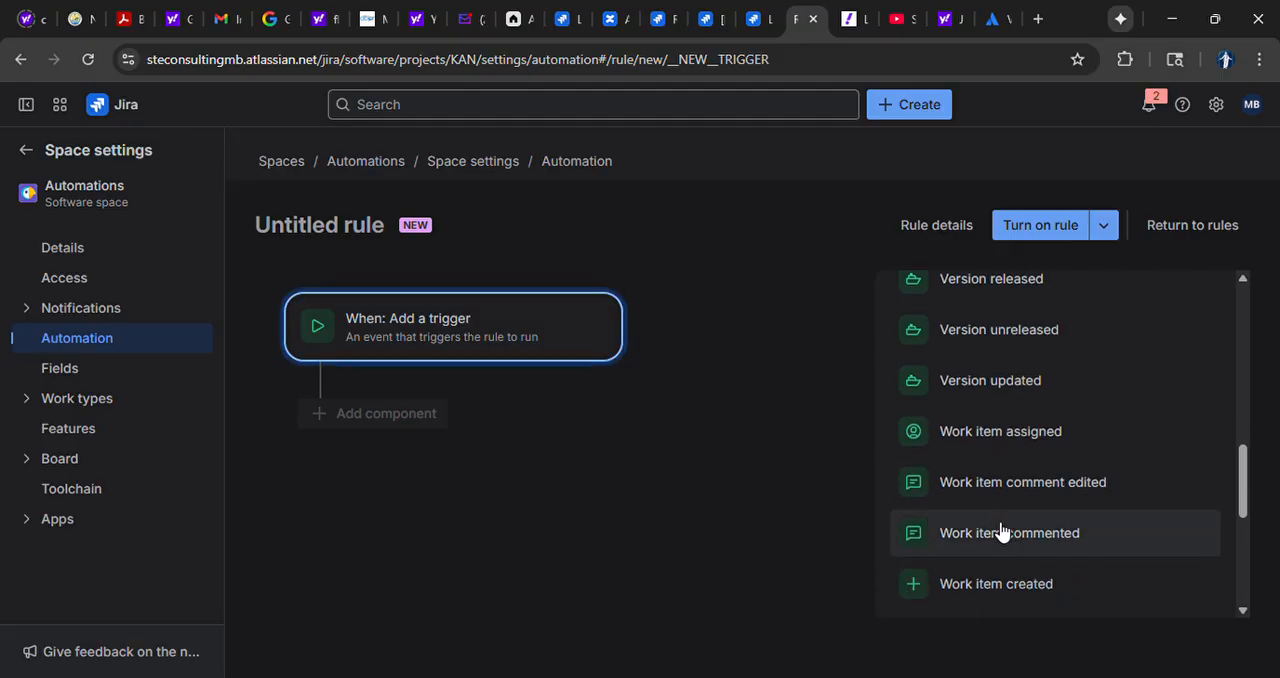
{"action": "left_click", "coordinate": [992, 508]}
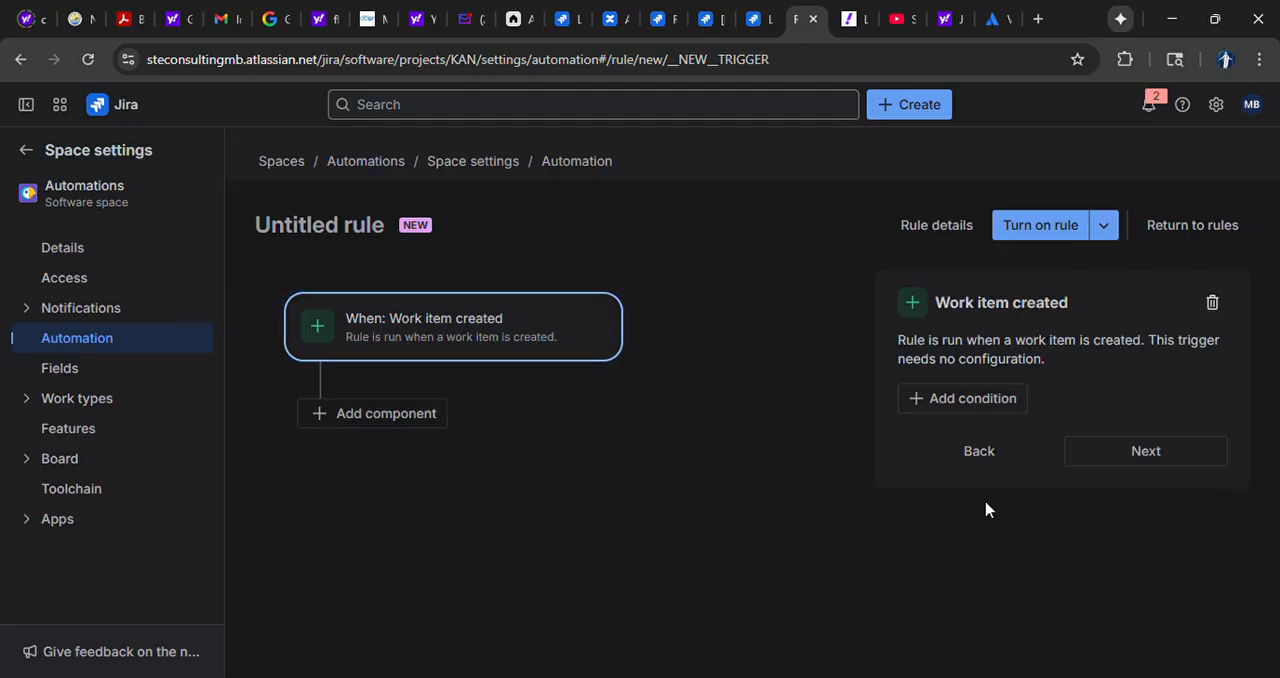
Add a JQL condition to the rule that checks for Labels=managers
{"action": "left_click", "coordinate": [390, 415]}
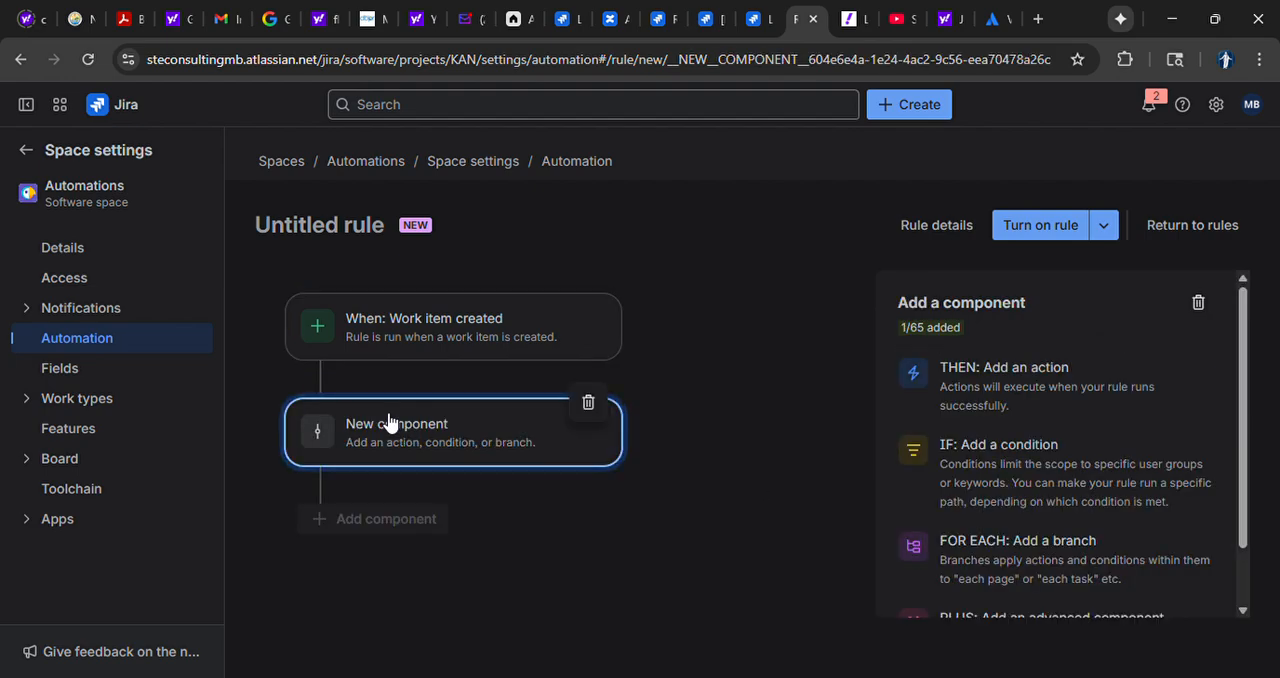
{"action": "left_click", "coordinate": [1054, 473]}
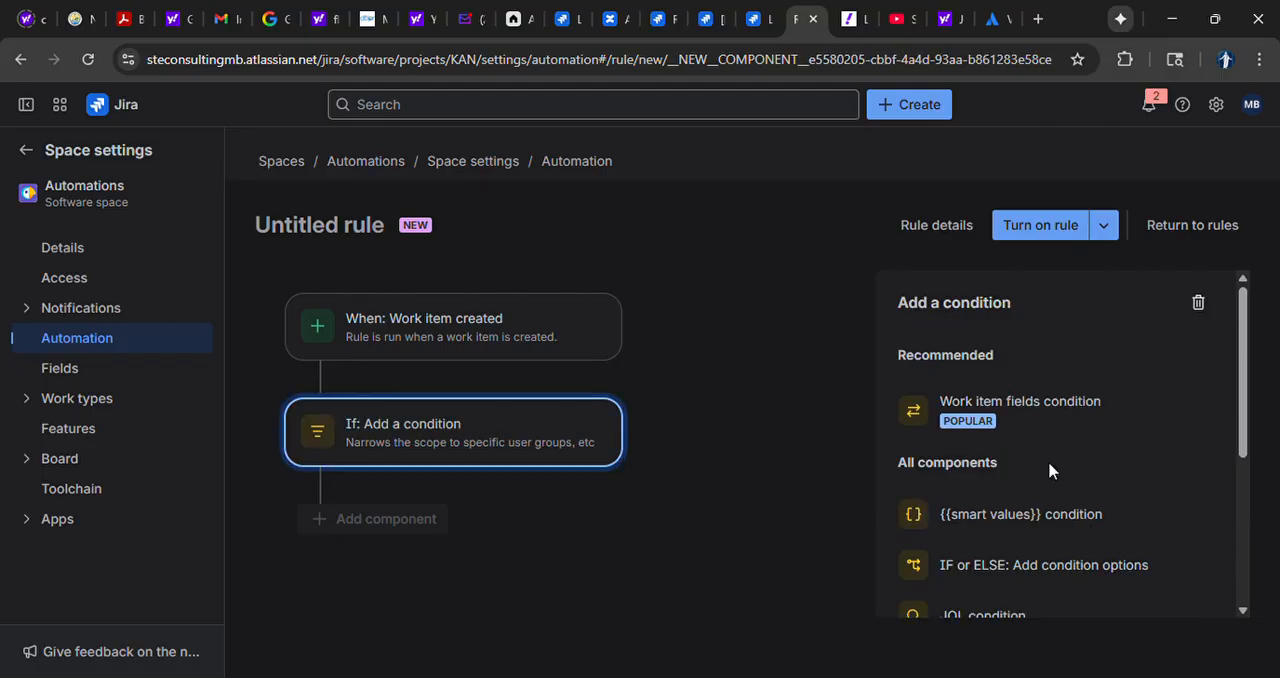
{"action": "scroll", "coordinate": [1048, 461], "scroll_direction": "down", "scroll_amount": 2}
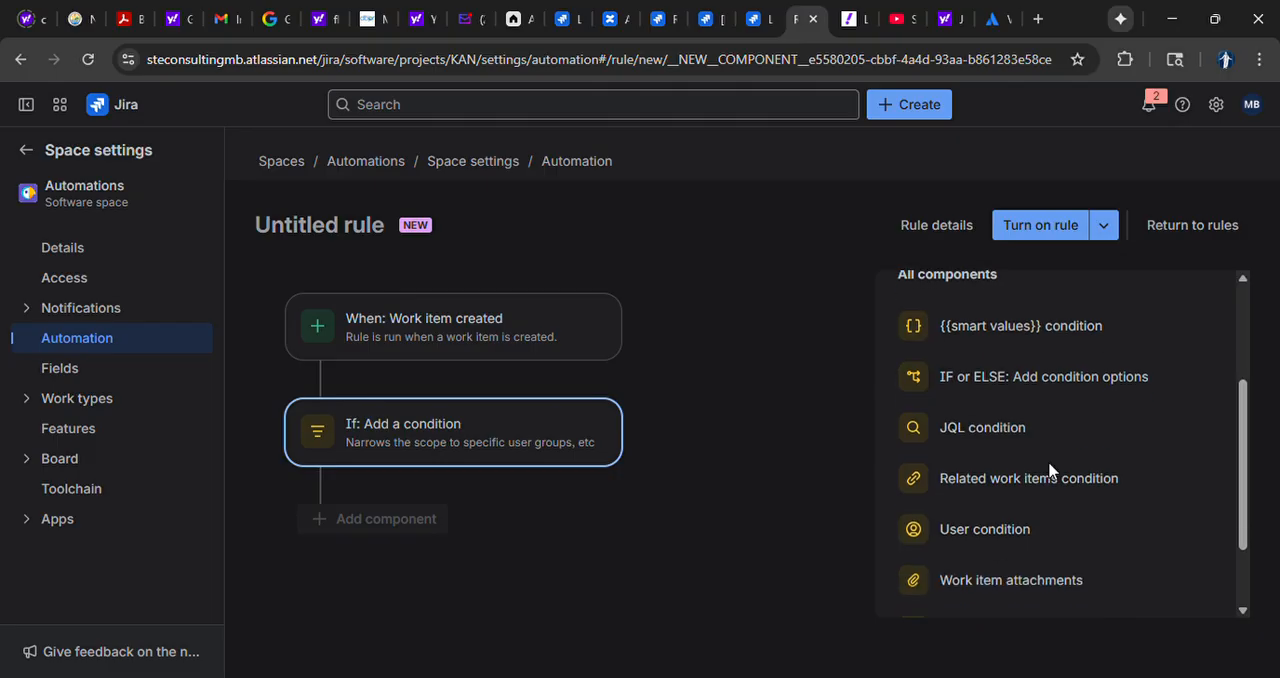
{"action": "left_click", "coordinate": [994, 443]}
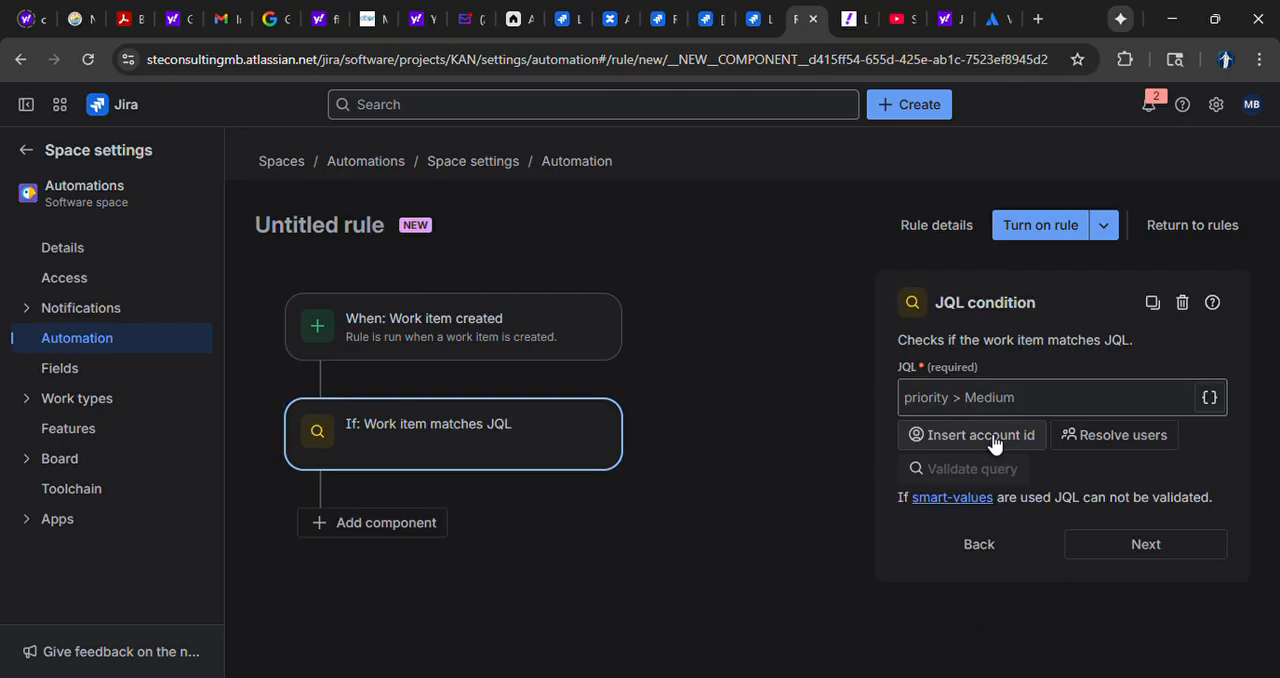
{"action": "left_click", "coordinate": [973, 407]}
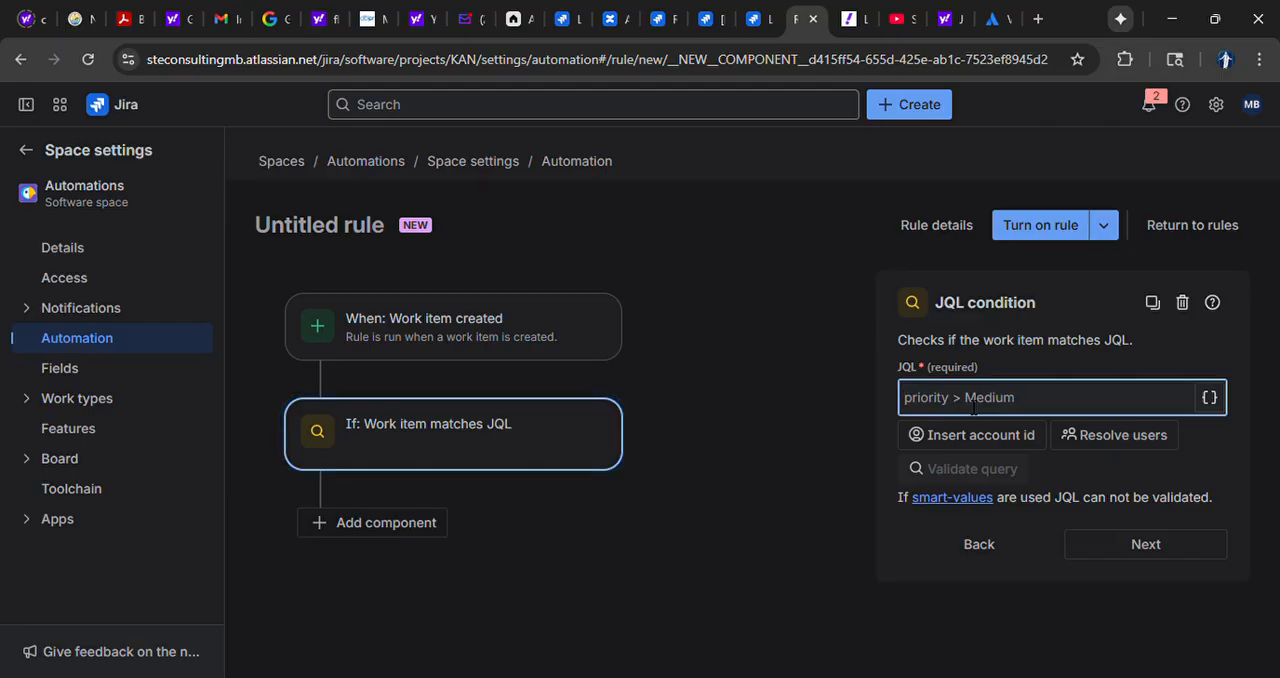
{"action": "type", "text": "Labels=managers"}
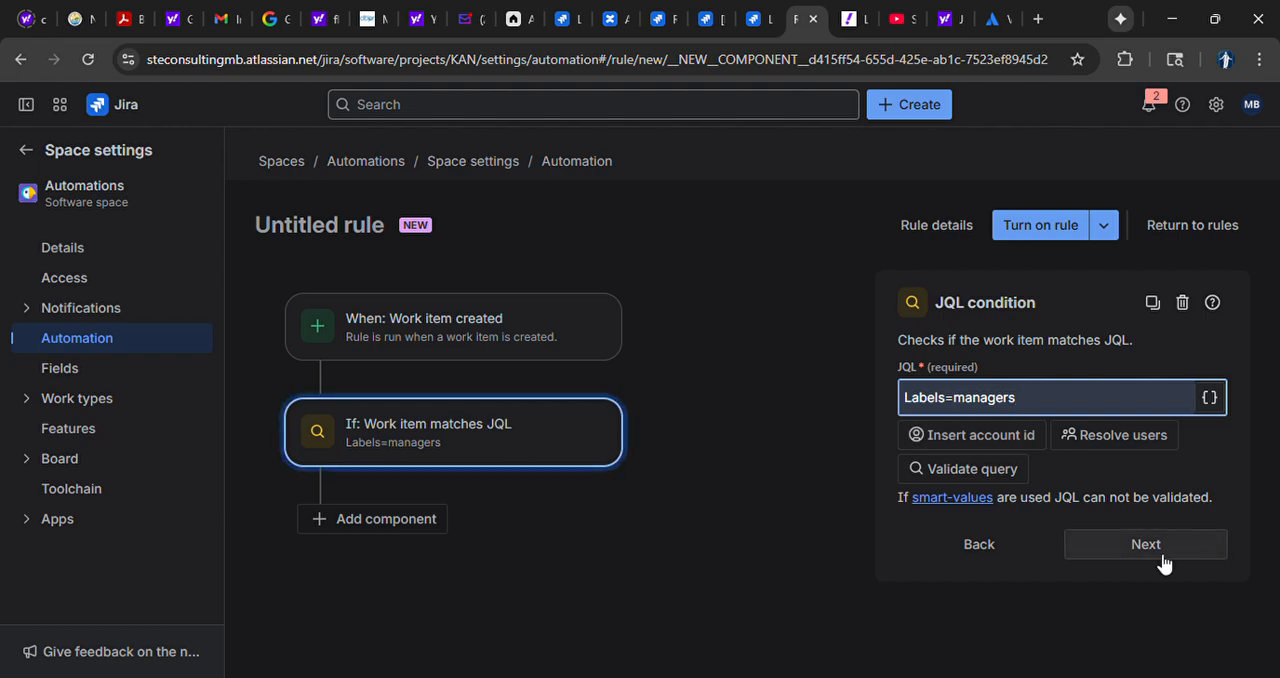
Add a create sub-tasks action after the JQL condition and open the subtask's detailed field settings
{"action": "left_click", "coordinate": [372, 522]}
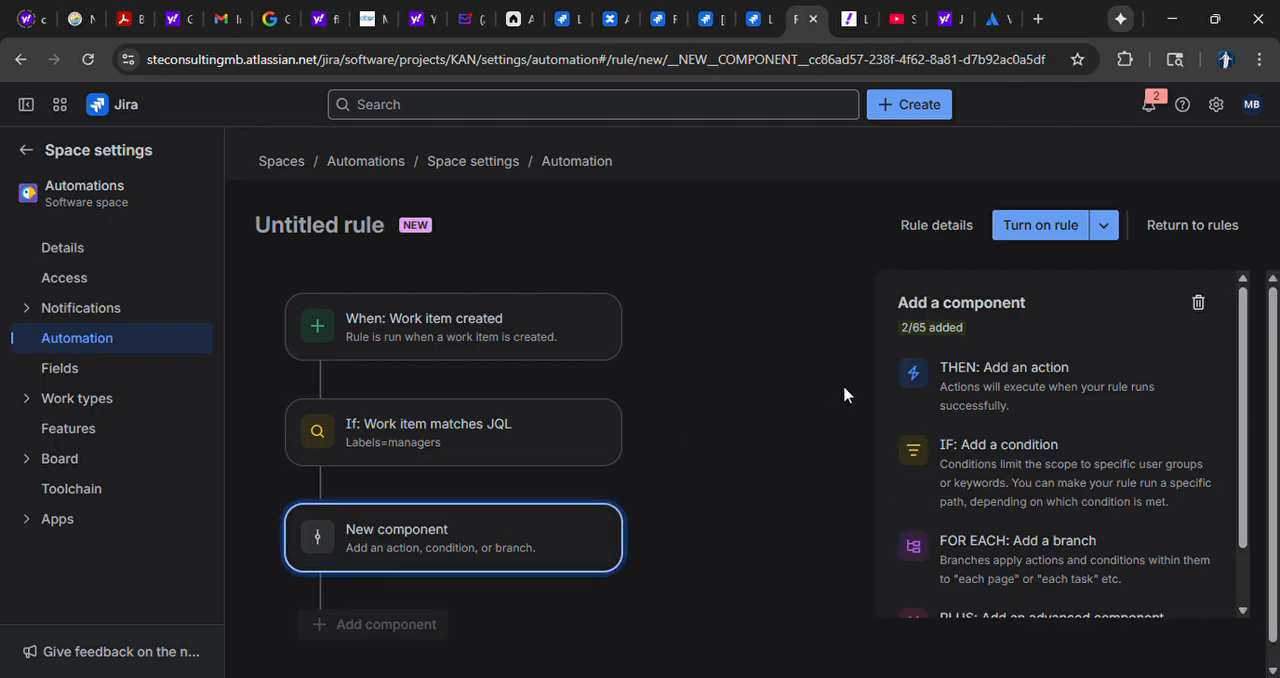
{"action": "left_click", "coordinate": [1058, 395]}
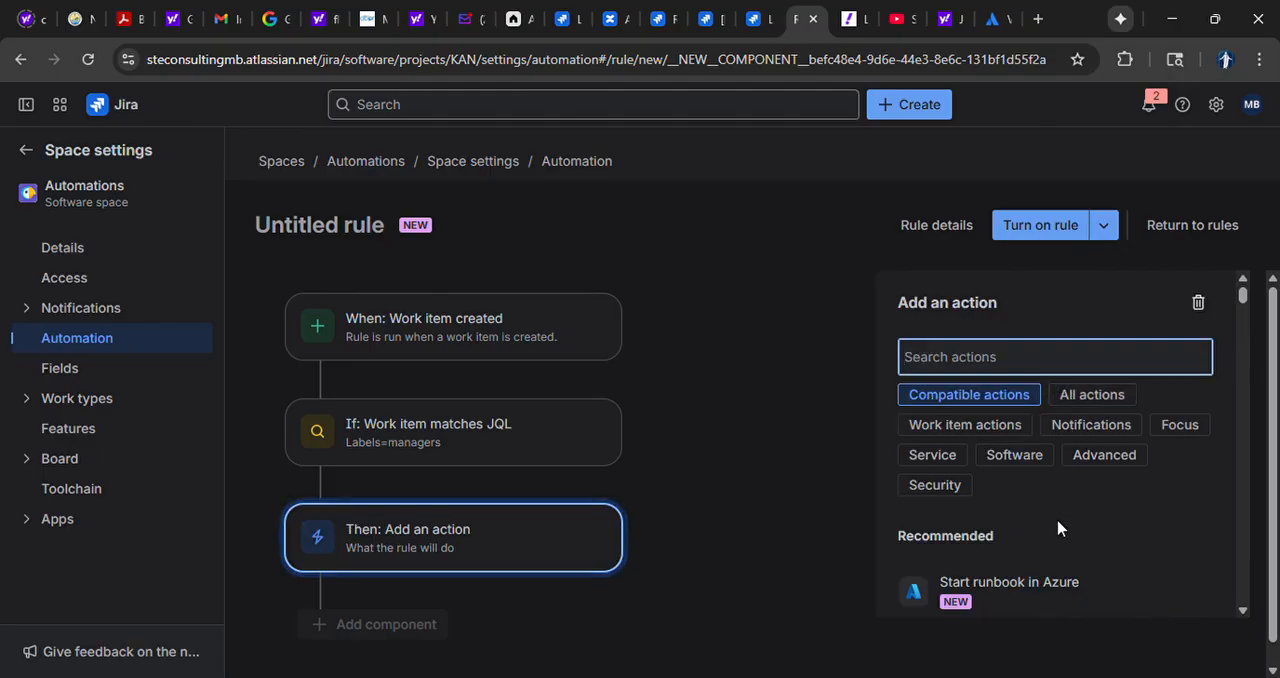
{"action": "scroll", "coordinate": [1060, 528], "scroll_direction": "down", "scroll_amount": 5}
{"action": "scroll", "coordinate": [1065, 530], "scroll_direction": "down", "scroll_amount": 4}
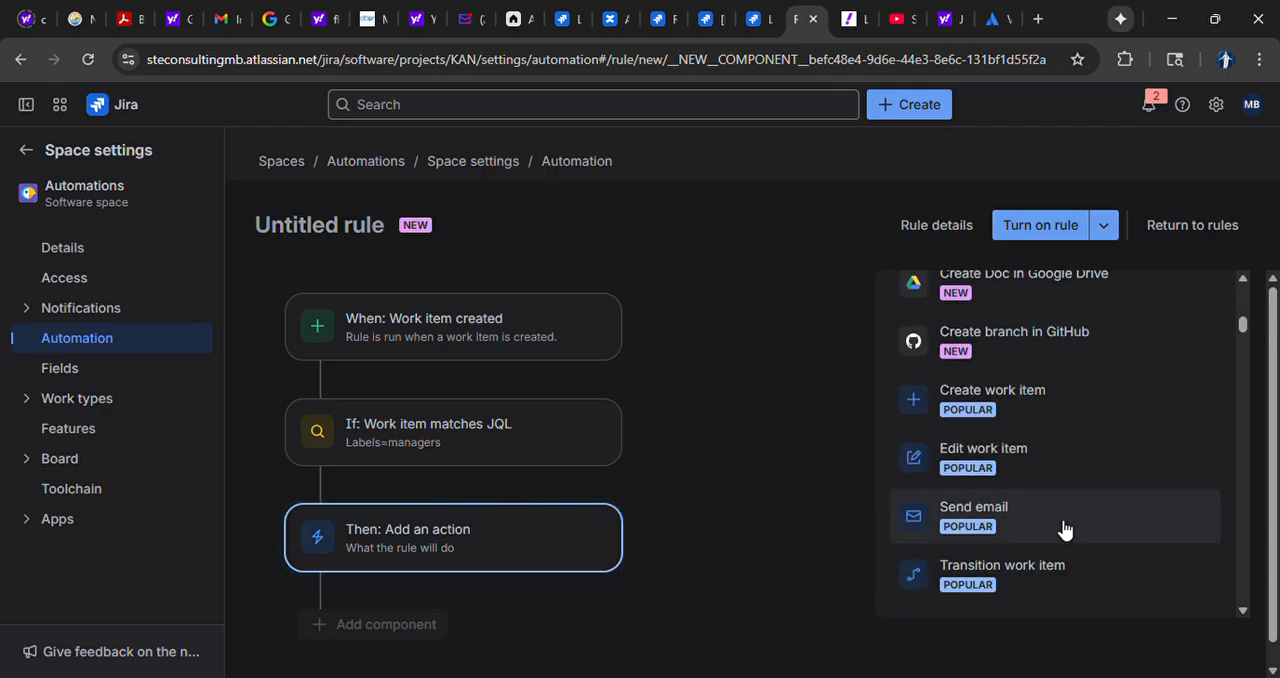
{"action": "scroll", "coordinate": [1065, 529], "scroll_direction": "down", "scroll_amount": 3}
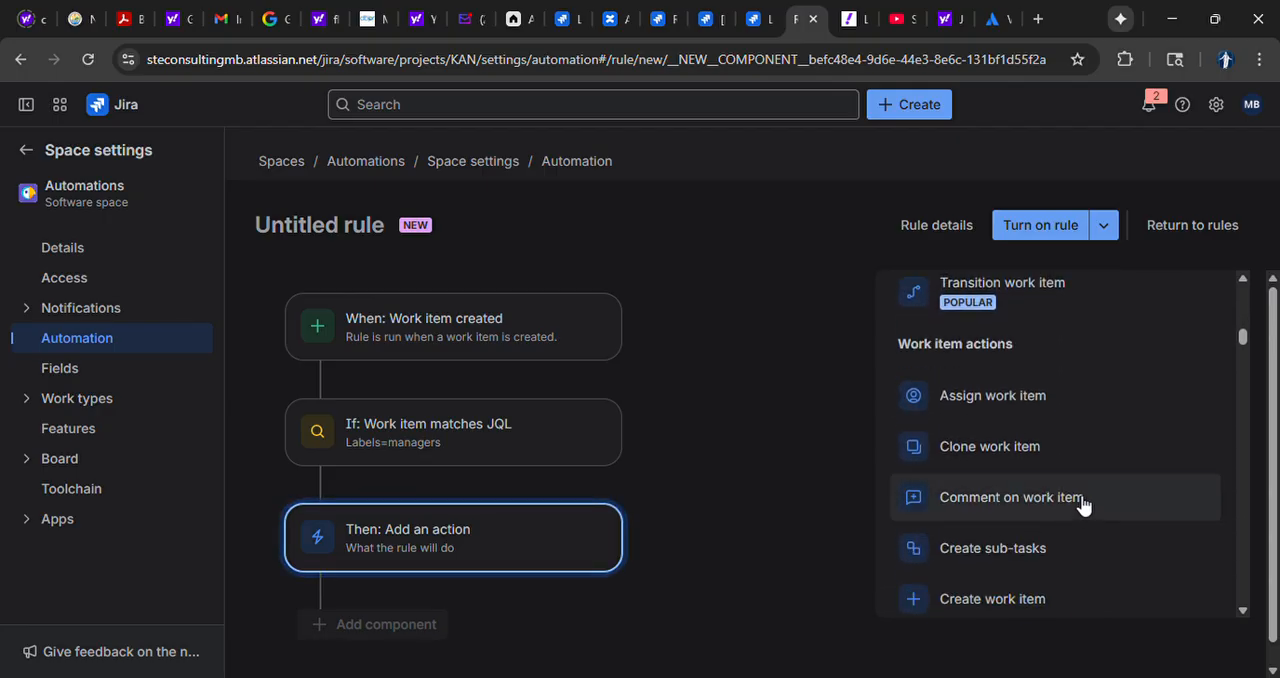
{"action": "left_click", "coordinate": [998, 558]}
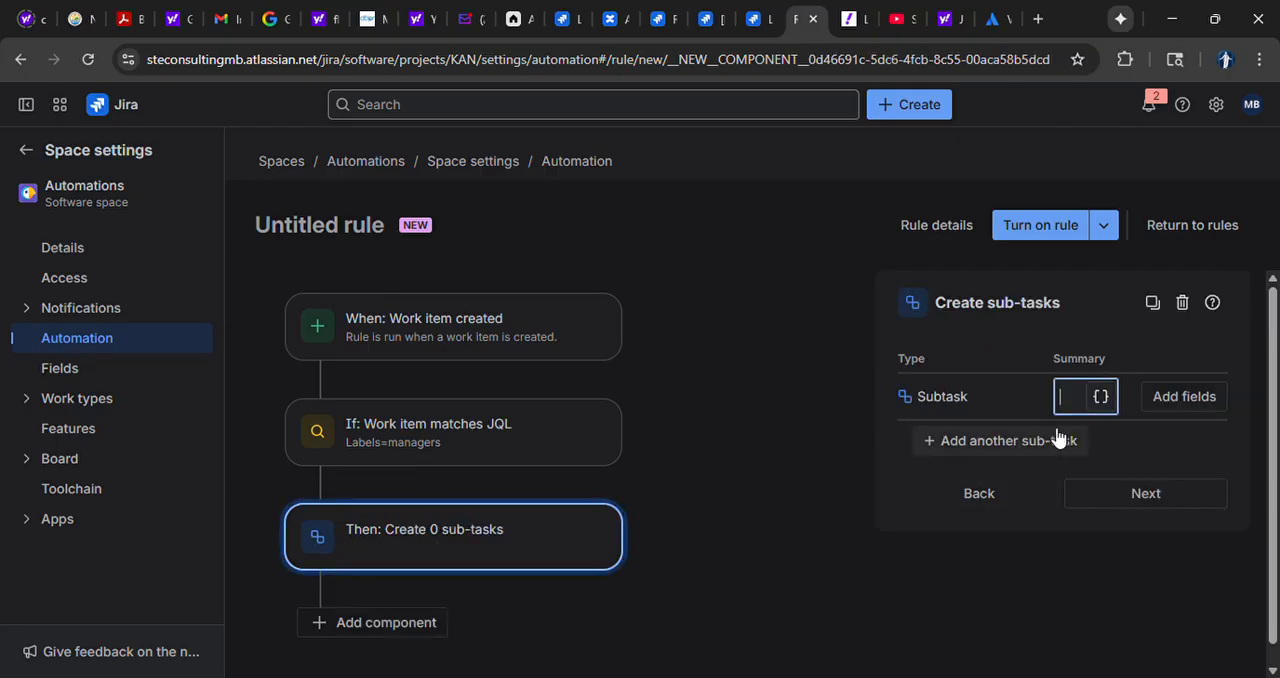
{"action": "left_click", "coordinate": [1208, 400]}
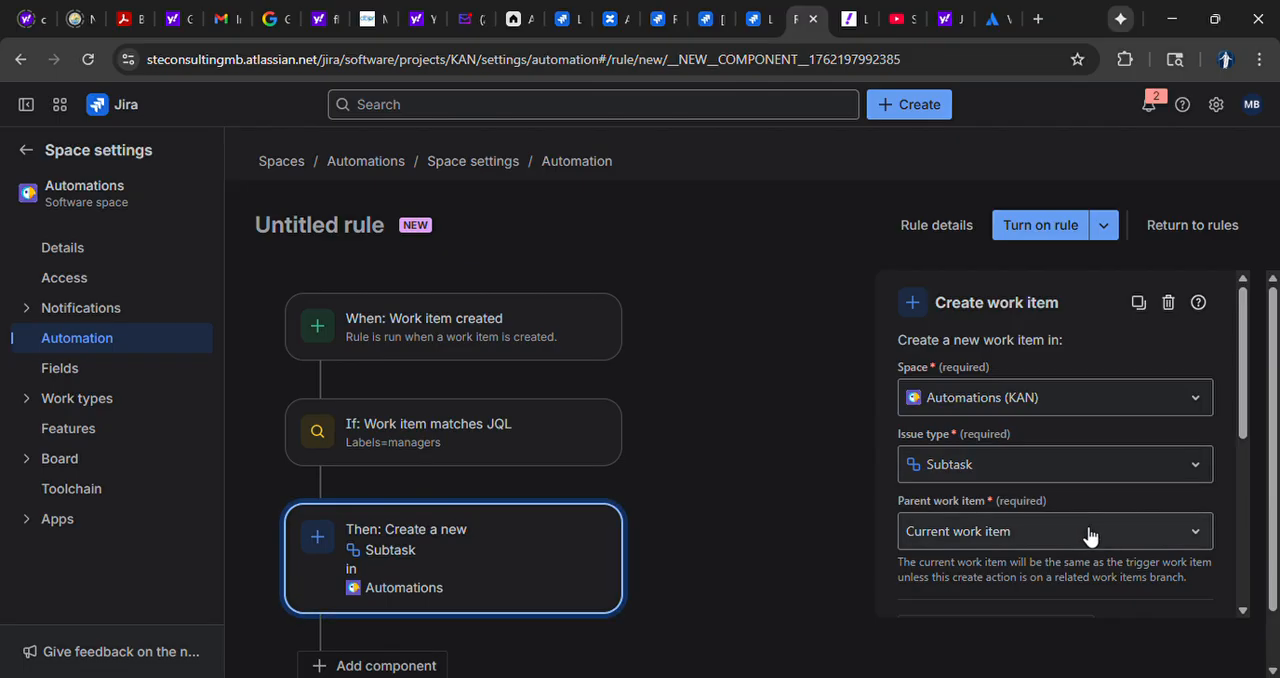
Include the Assignee field among the fields set for the new subtask
{"action": "left_click_drag", "start_coordinate": [1242, 411], "coordinate": [1231, 503]}
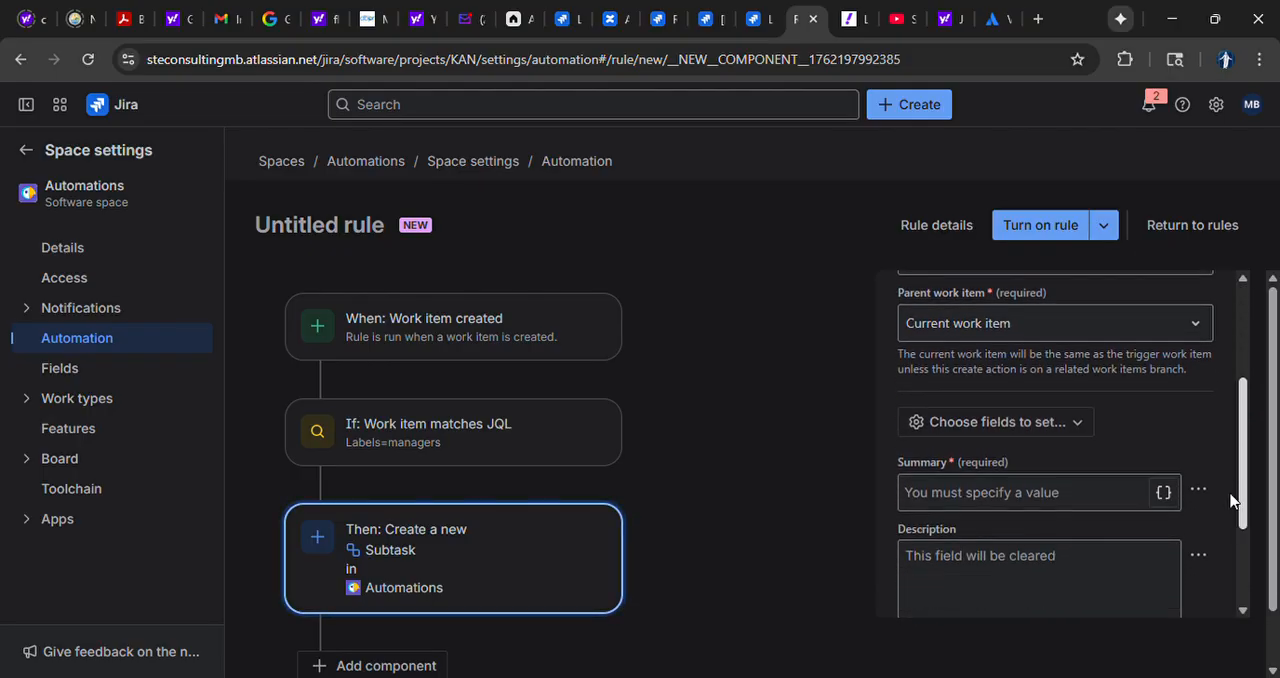
{"action": "left_click", "coordinate": [1086, 418]}
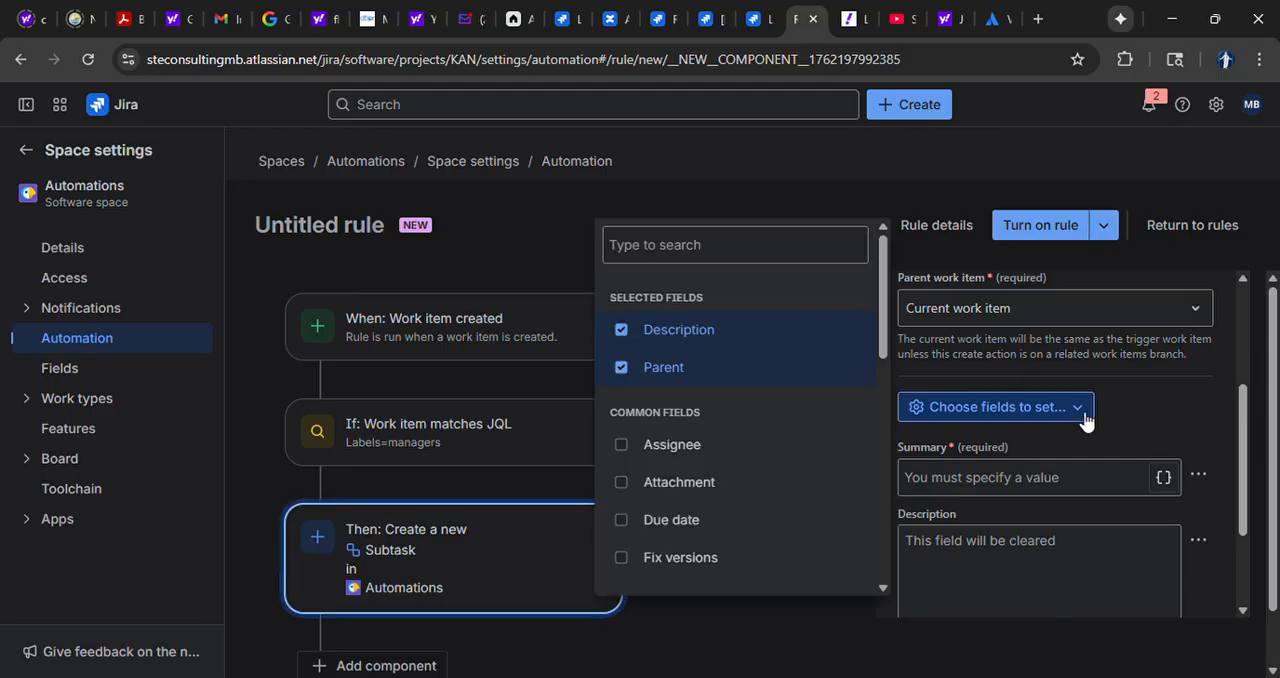
{"action": "left_click", "coordinate": [690, 447]}
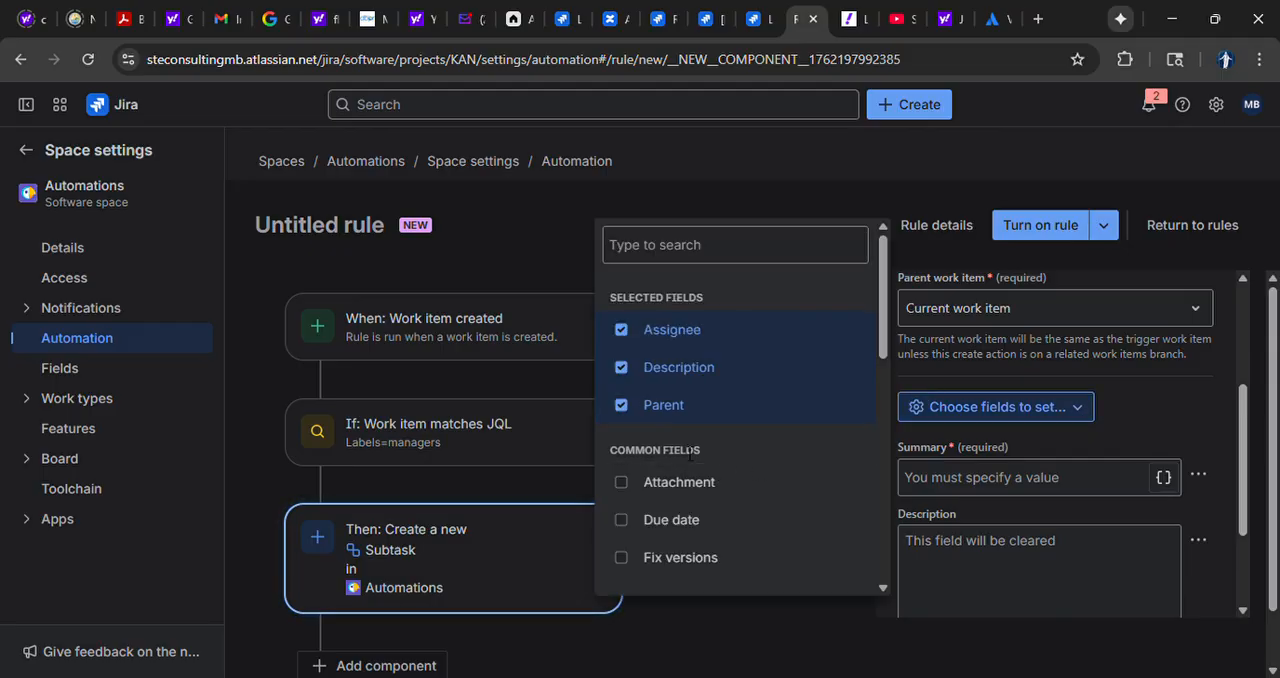
{"action": "scroll", "coordinate": [751, 495], "scroll_direction": "down", "scroll_amount": 3}
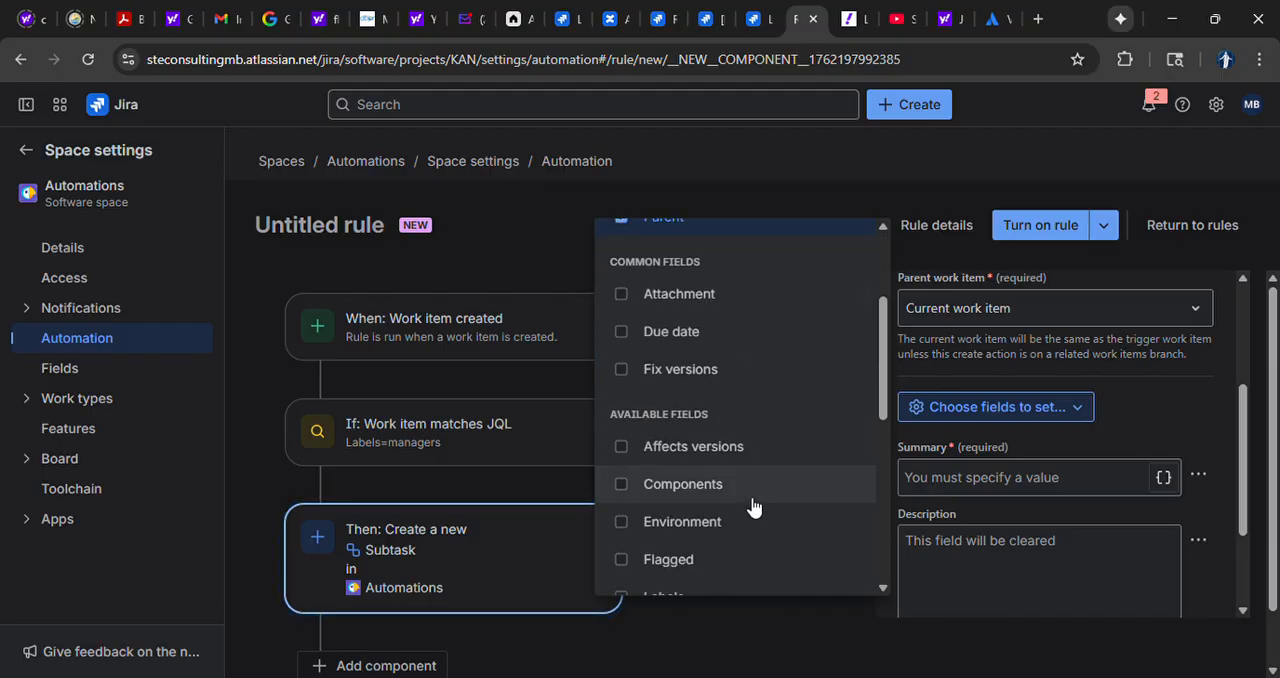
{"action": "scroll", "coordinate": [753, 508], "scroll_direction": "down", "scroll_amount": 5}
{"action": "scroll", "coordinate": [753, 508], "scroll_direction": "down", "scroll_amount": 1}
{"action": "scroll", "coordinate": [752, 505], "scroll_direction": "up", "scroll_amount": 10}
{"action": "scroll", "coordinate": [752, 503], "scroll_direction": "up", "scroll_amount": 2}
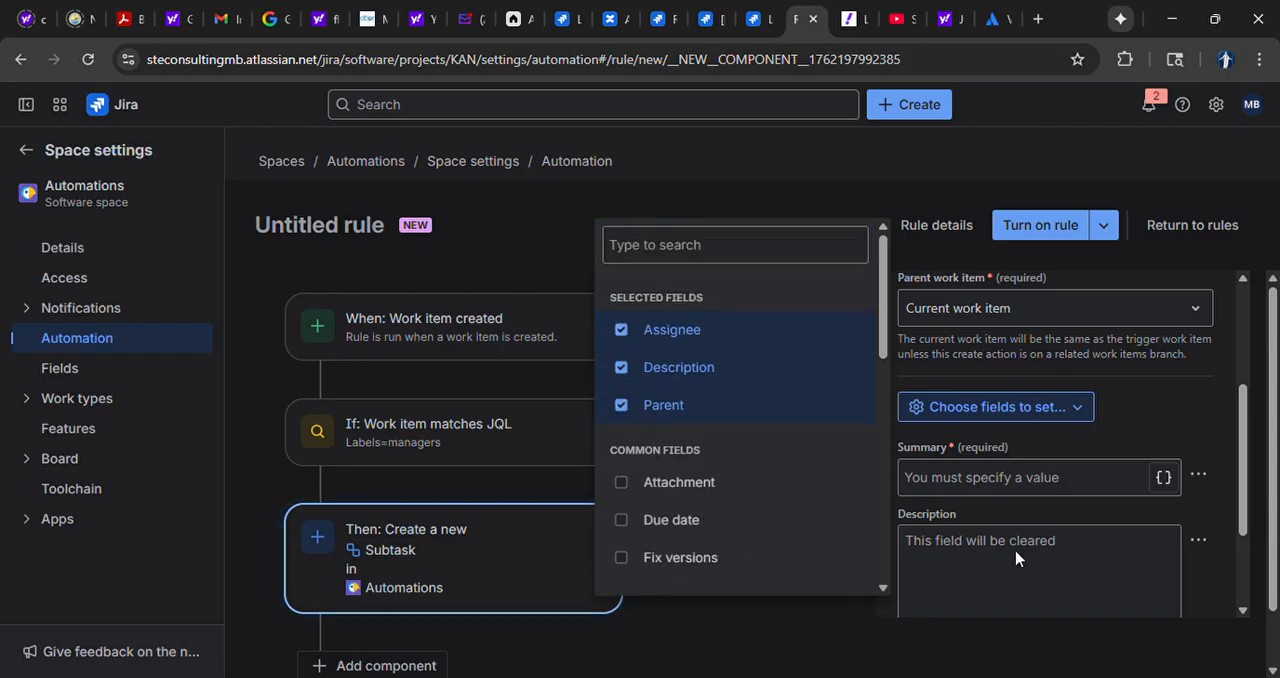
{"action": "left_click", "coordinate": [1009, 556]}
Set the subtask's summary to {{issue.summary}} and copy its description from the current work item
{"action": "left_click", "coordinate": [1064, 477]}
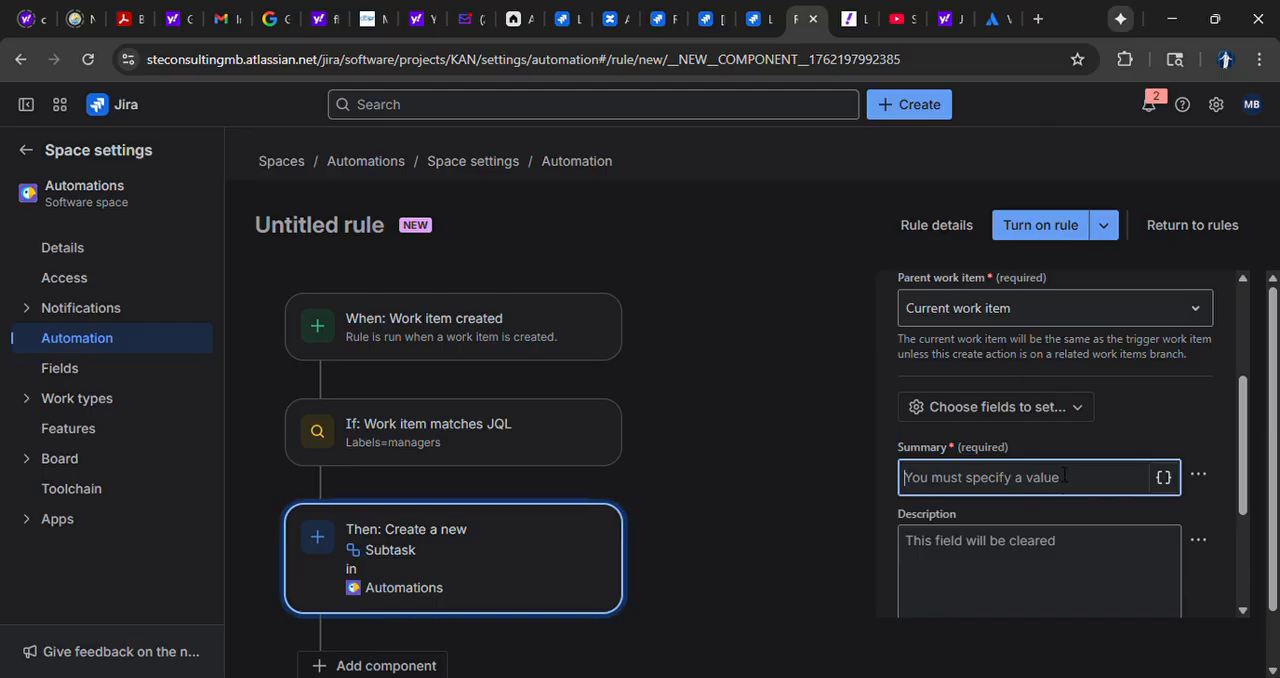
{"action": "type", "text": "{{issue.summary}}"}
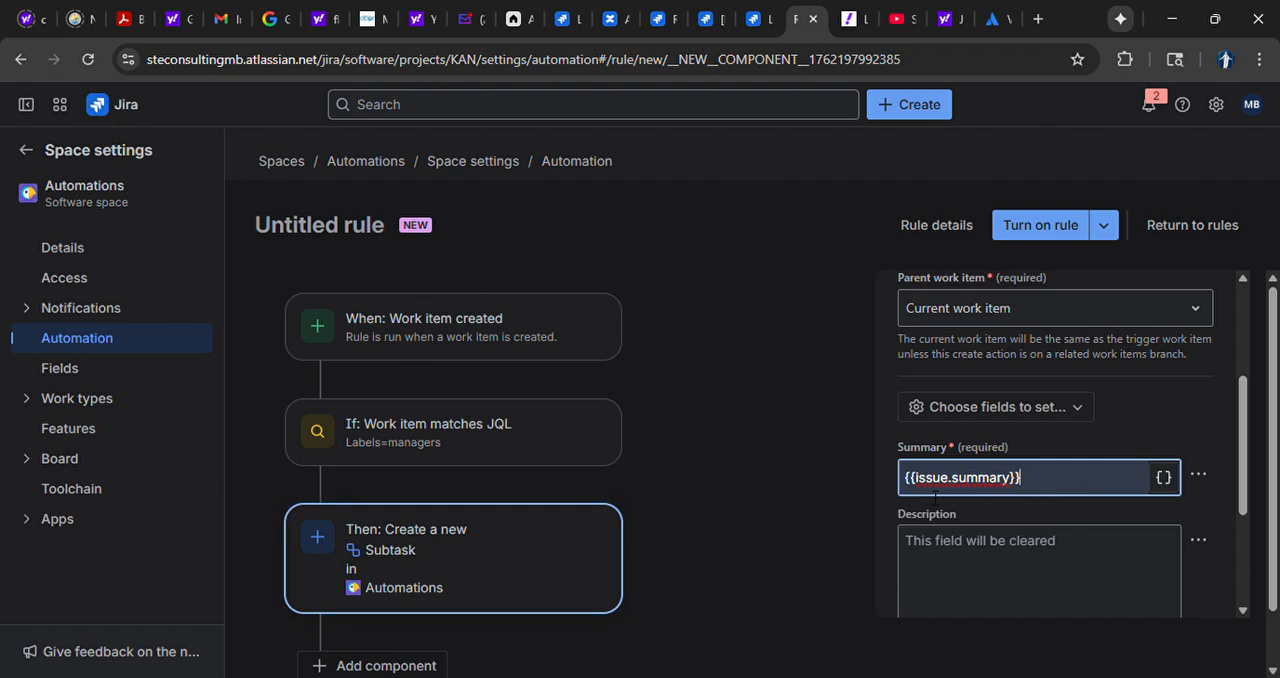
{"action": "left_click", "coordinate": [1041, 572]}
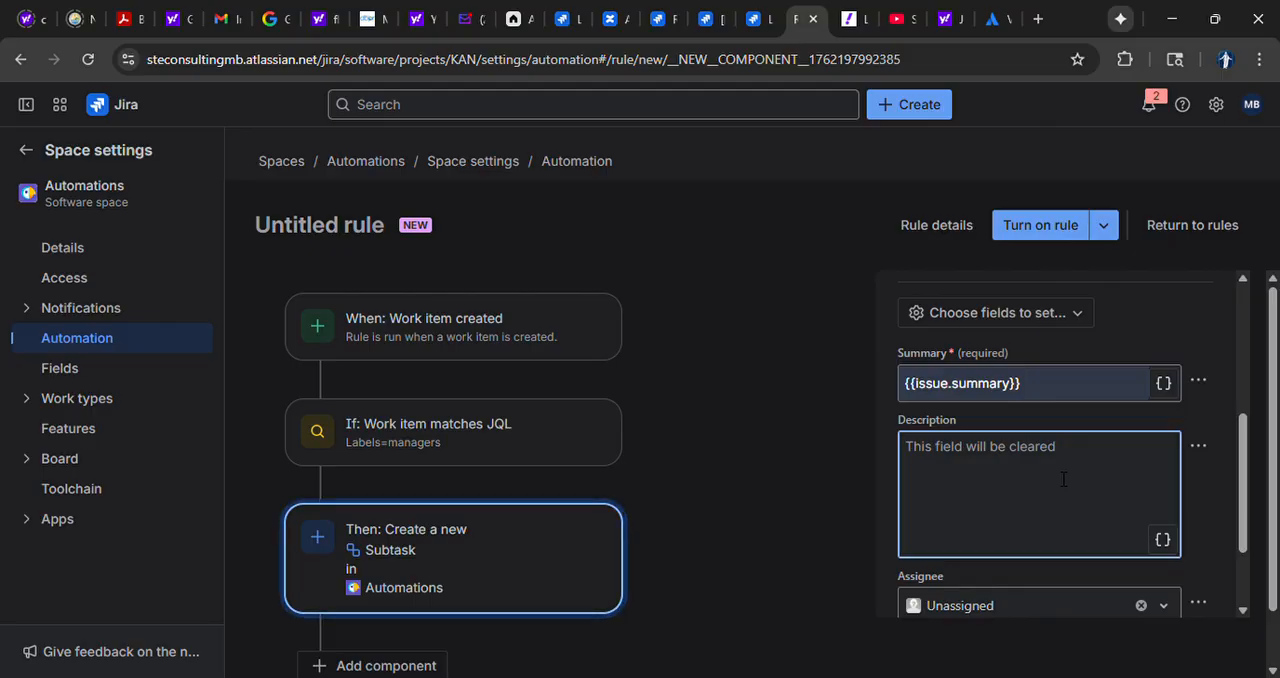
{"action": "left_click", "coordinate": [1208, 452]}
{"action": "left_click", "coordinate": [1206, 526]}
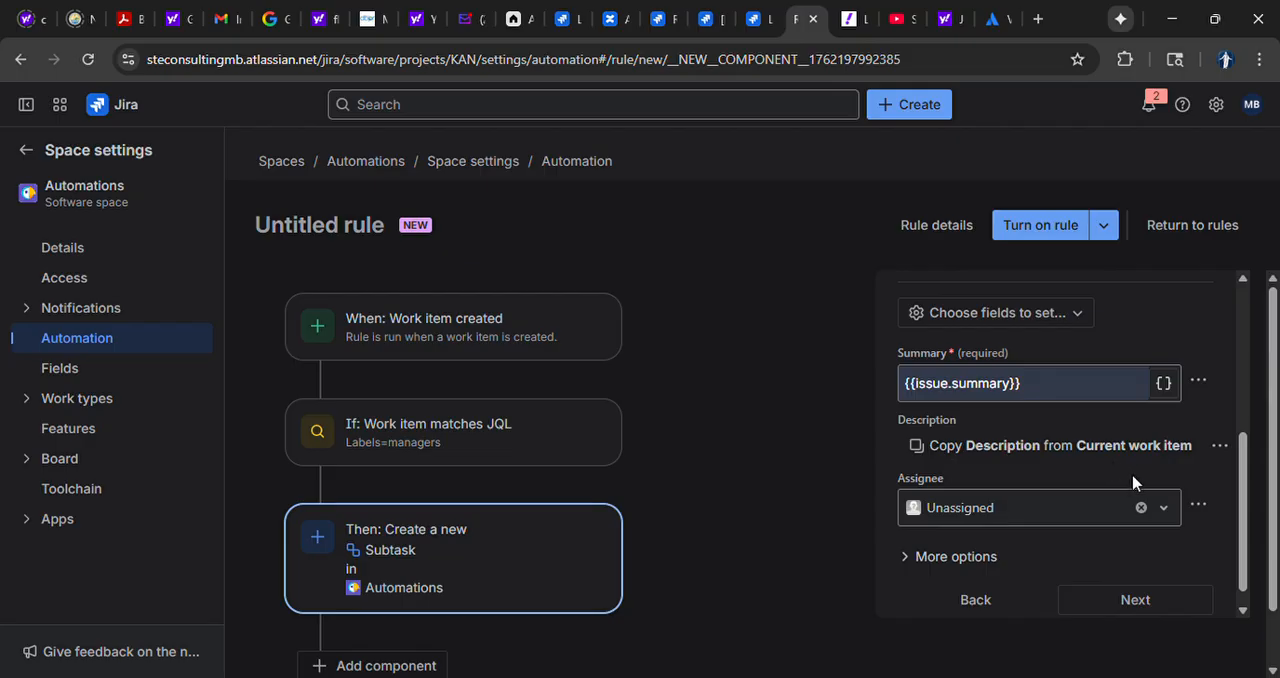
Copy the subtask's assignee from the current work item and finish the action
{"action": "left_click", "coordinate": [1212, 507]}
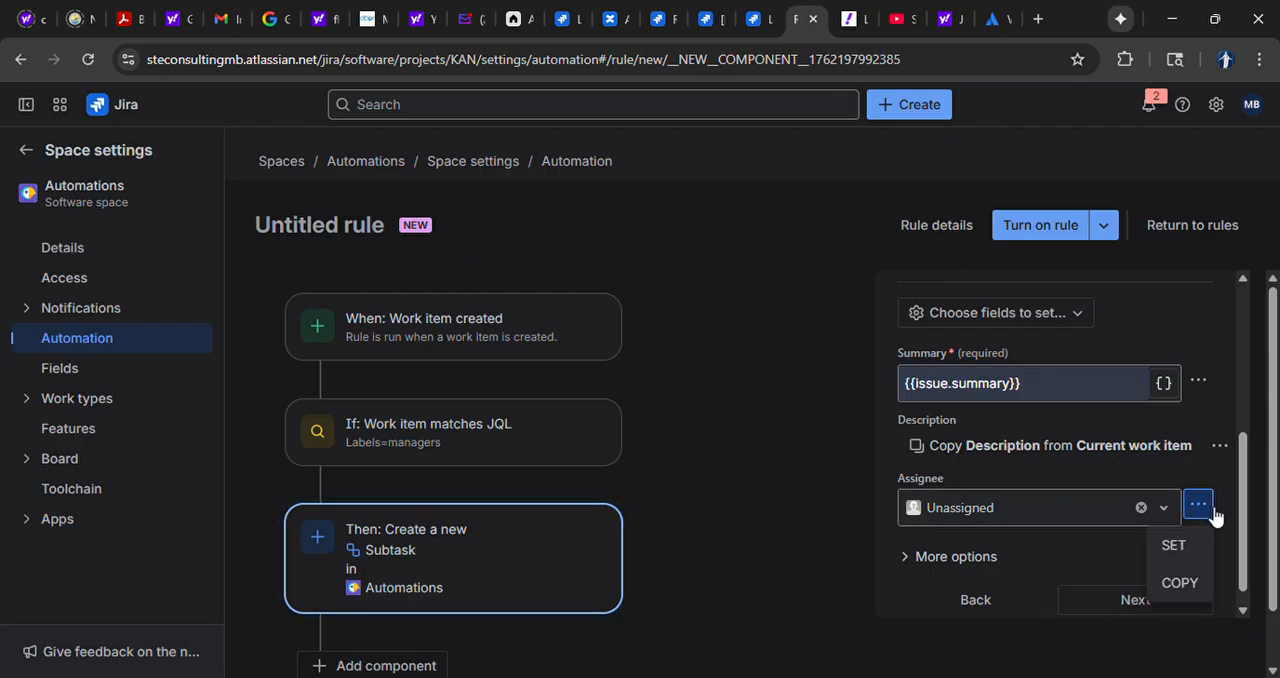
{"action": "left_click", "coordinate": [1200, 585]}
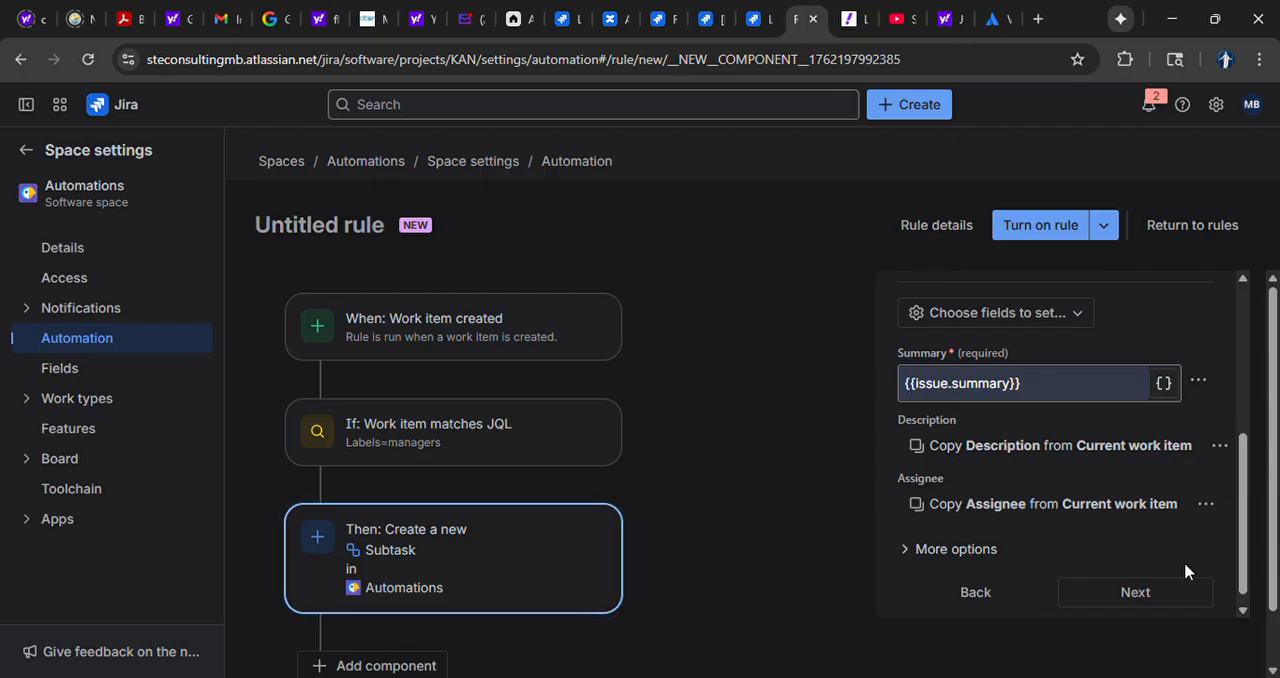
{"action": "left_click", "coordinate": [1135, 593]}
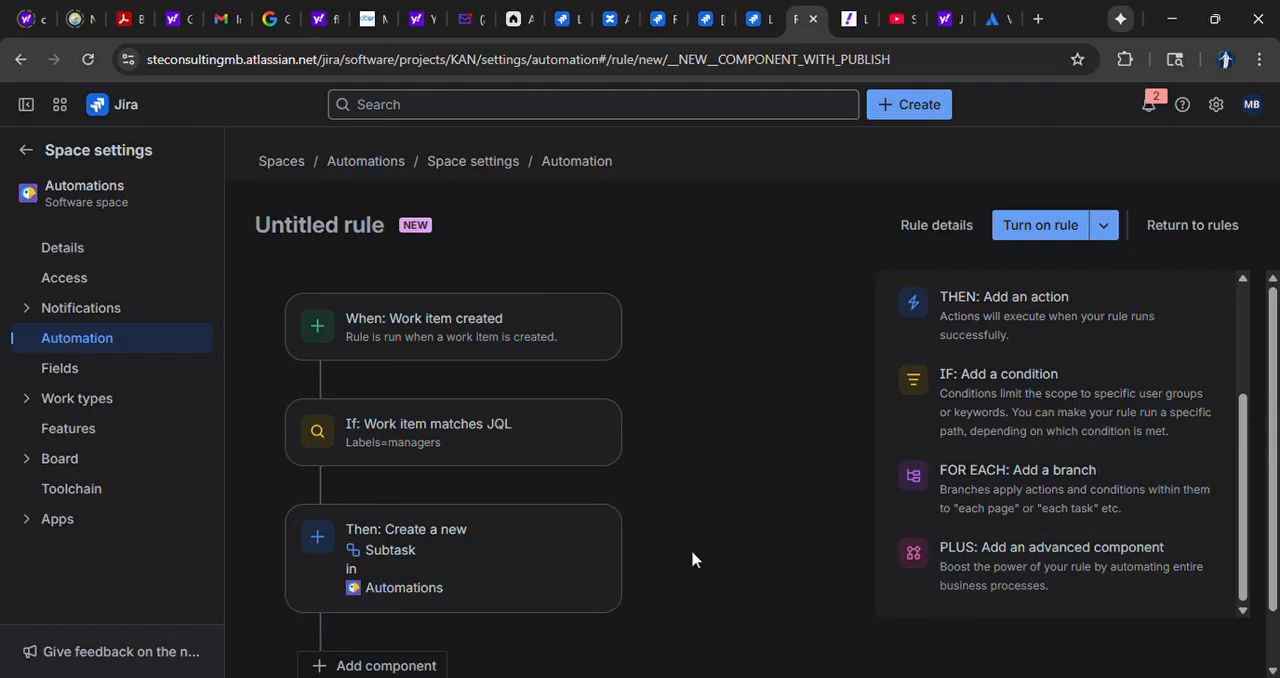
Save the rule without enabling it, named "Managers B" and editable by all admins
{"action": "left_click", "coordinate": [1116, 231]}
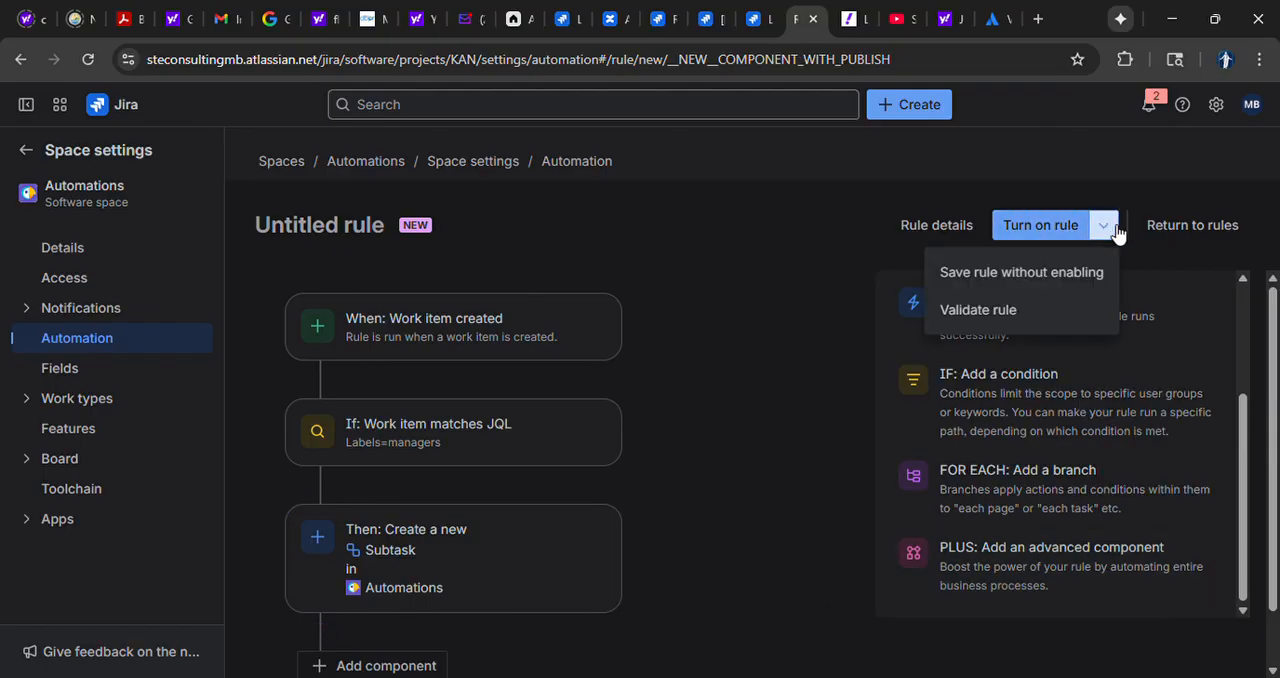
{"action": "left_click", "coordinate": [1098, 286]}
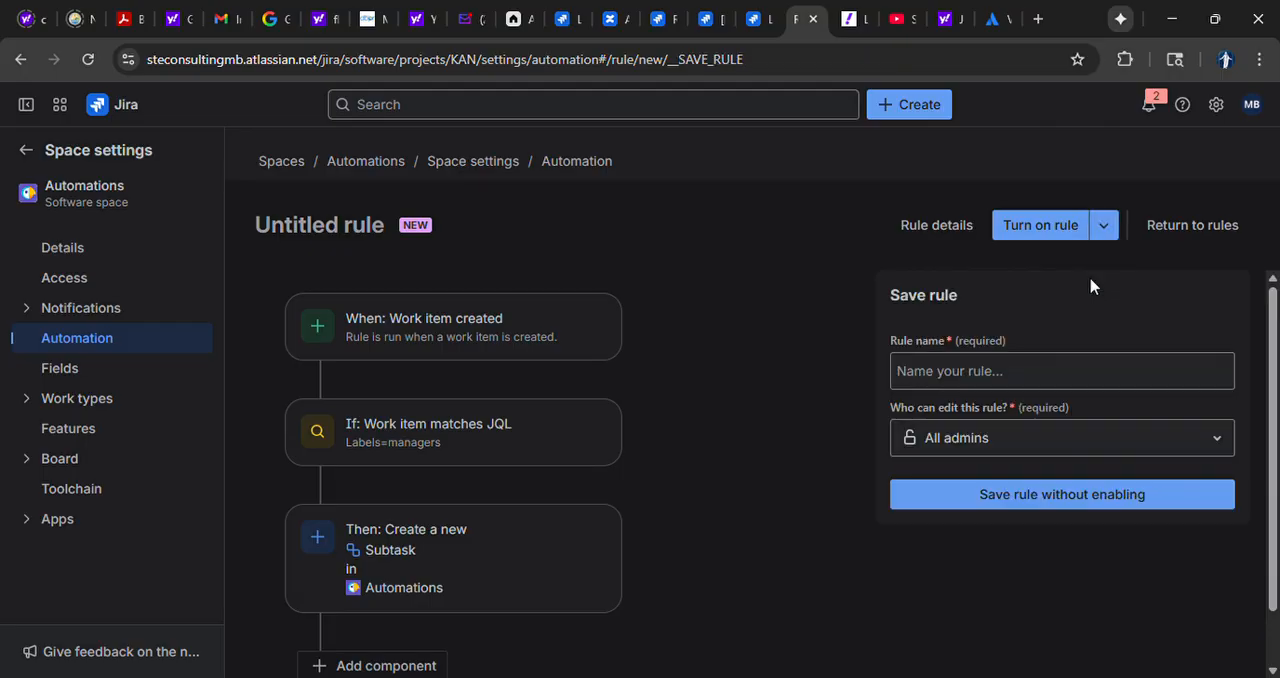
{"action": "left_click", "coordinate": [1033, 376]}
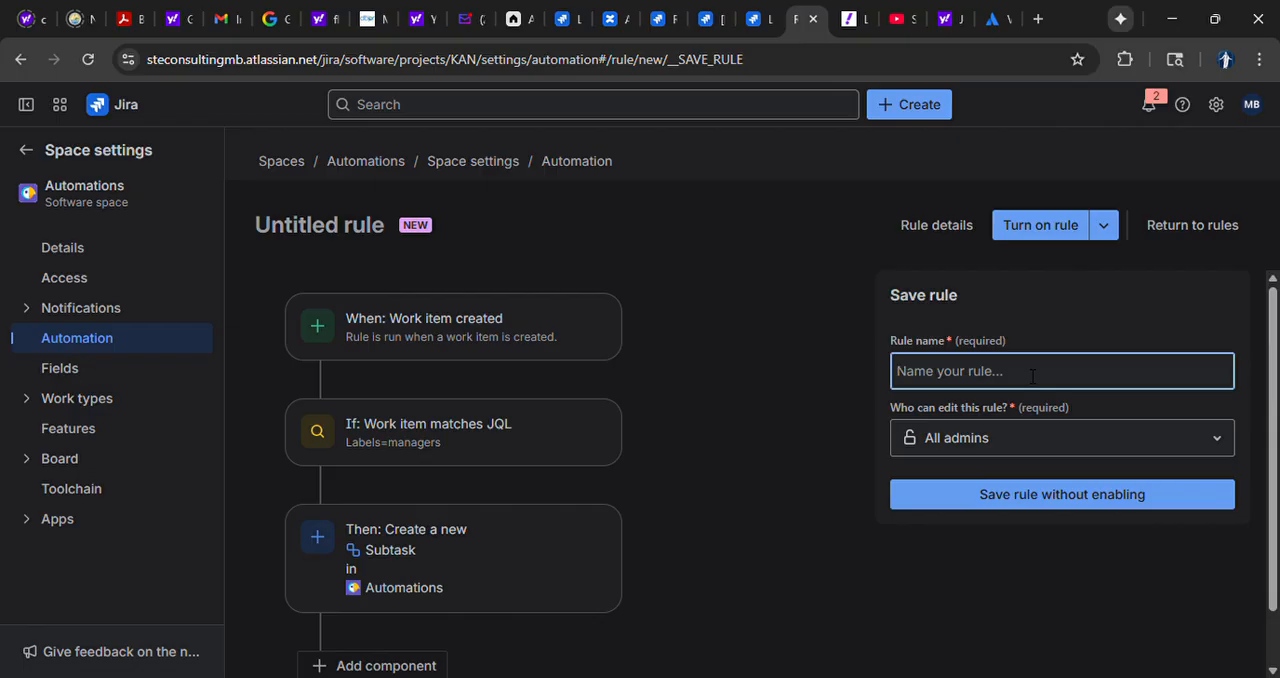
{"action": "type", "text": "Managers"}
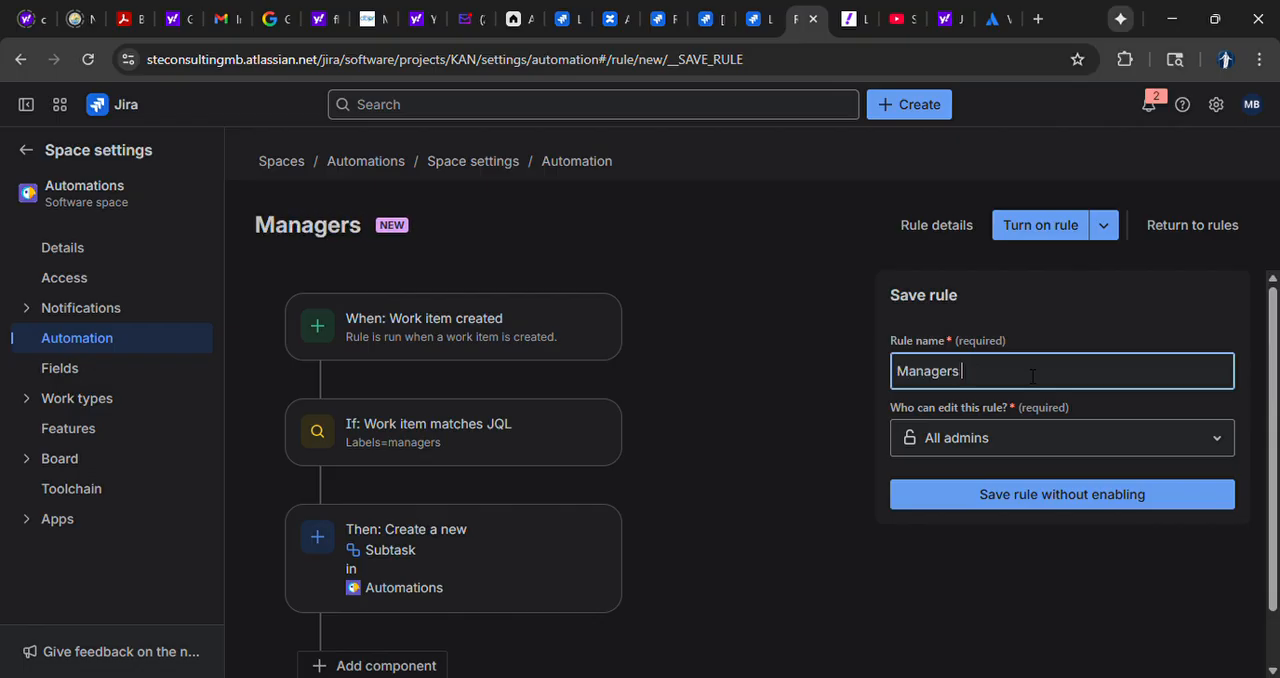
{"action": "type", "text": " B"}
{"action": "left_click", "coordinate": [1036, 506]}
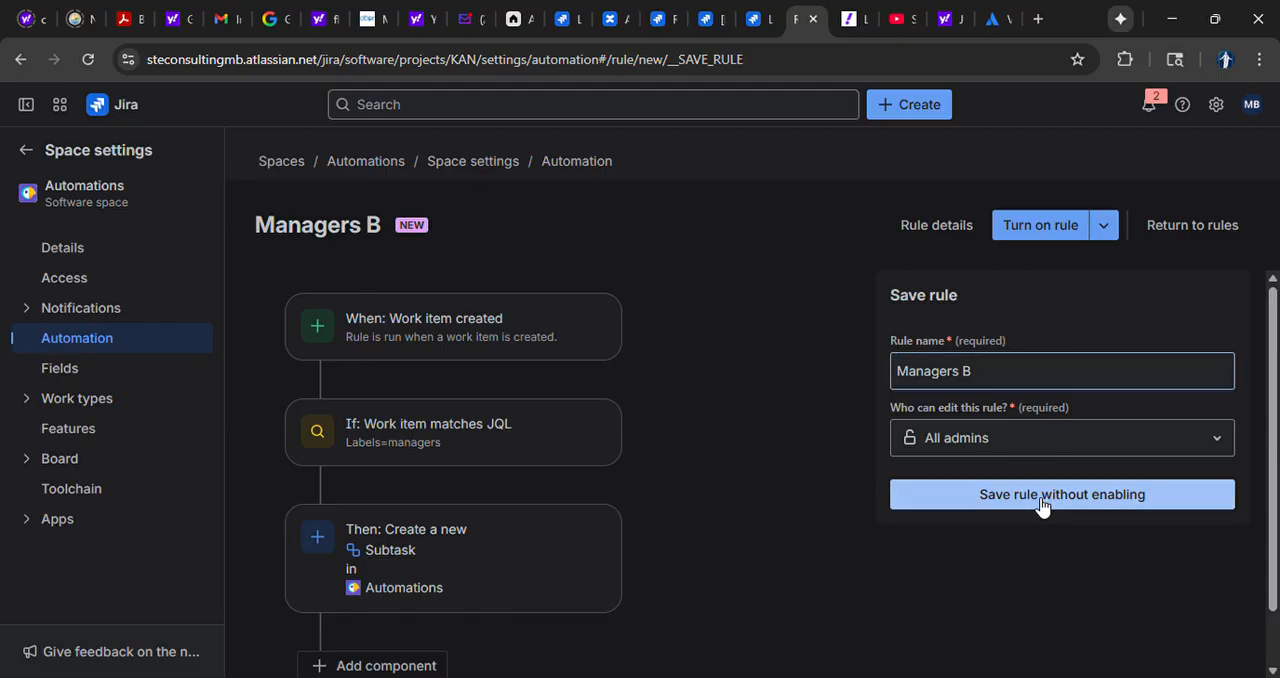
Validate the Managers B rule, and enable it from the space's list of automation rules
{"action": "left_click", "coordinate": [1077, 228]}
{"action": "left_click", "coordinate": [1053, 272]}
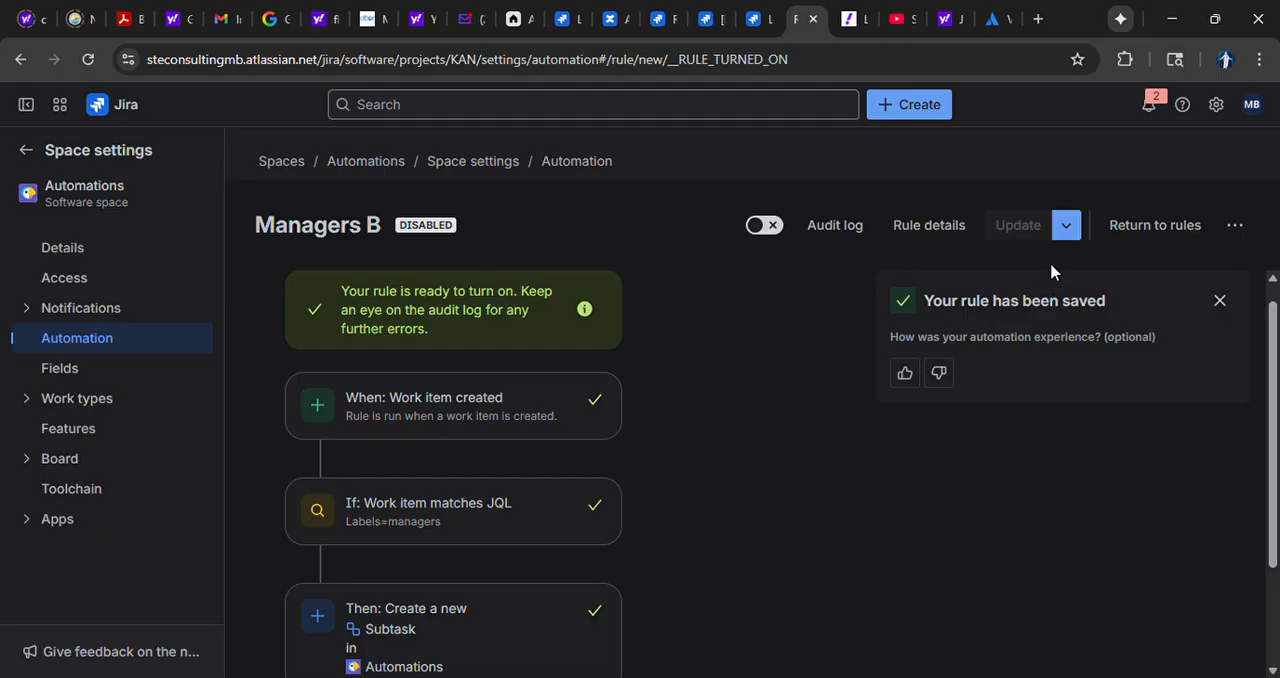
{"action": "left_click", "coordinate": [1138, 227]}
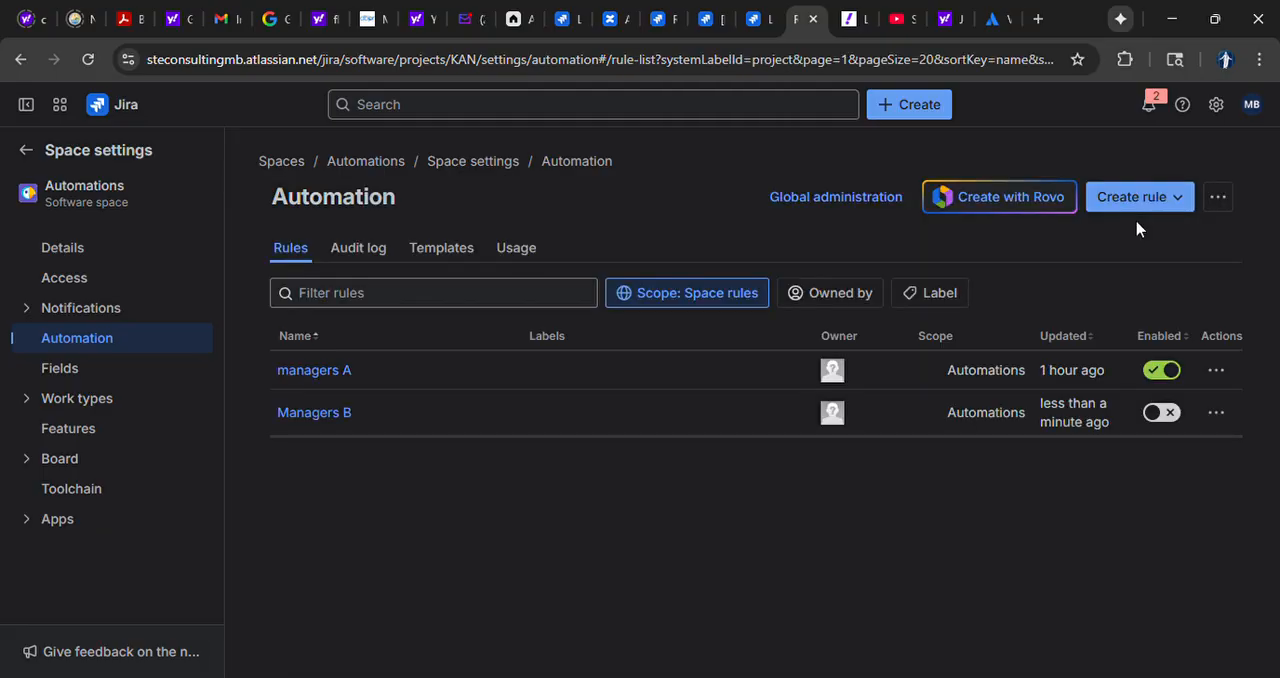
{"action": "left_click", "coordinate": [1158, 462]}
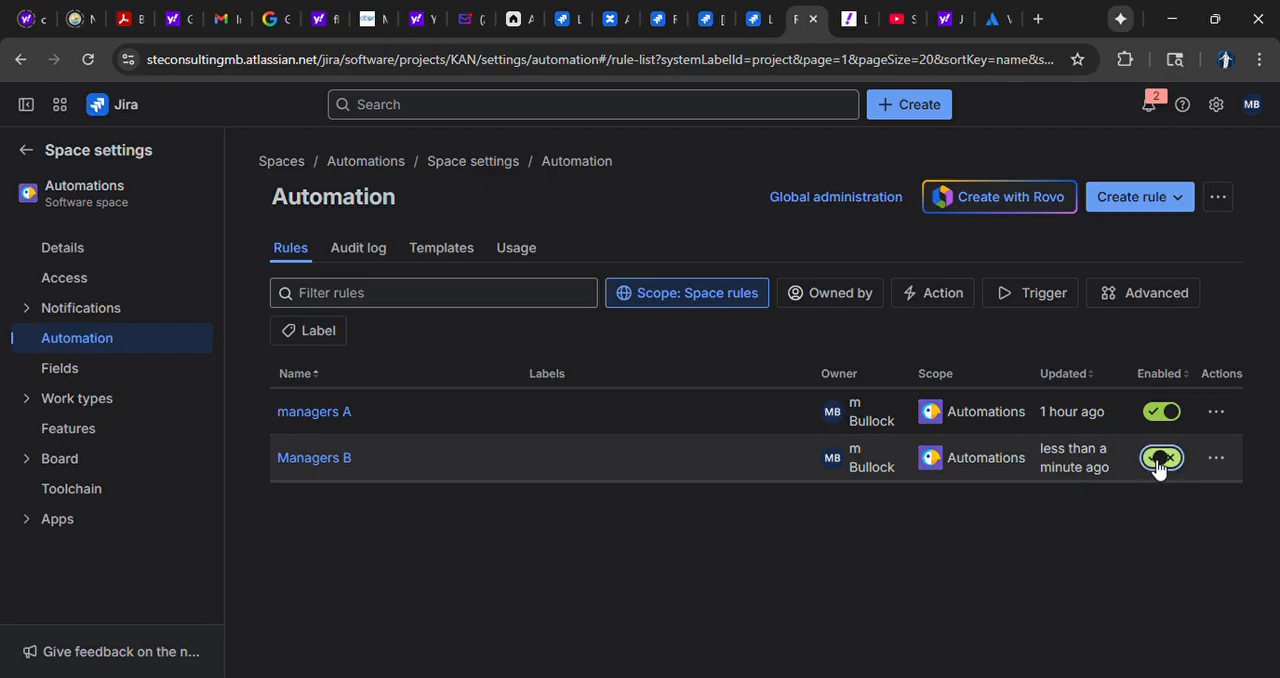
Start a new task in the Automations space with "test" as both its summary and its description
{"action": "left_click", "coordinate": [918, 106]}
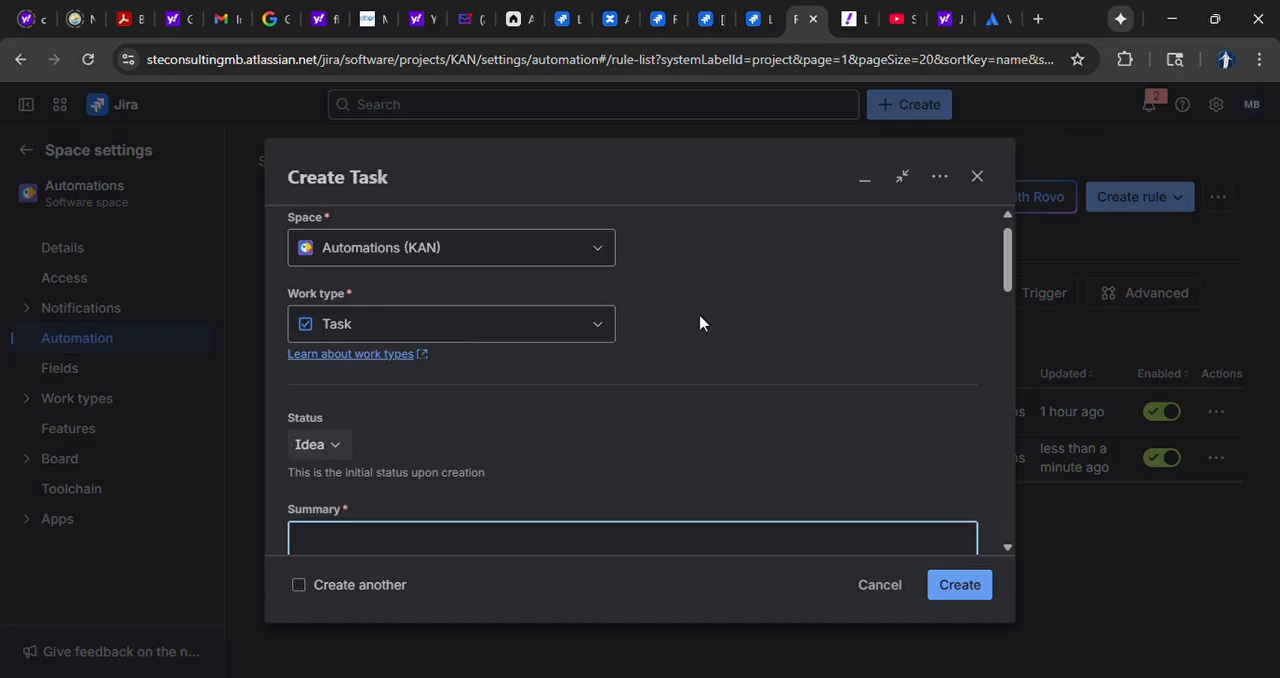
{"action": "scroll", "coordinate": [700, 323], "scroll_direction": "down", "scroll_amount": 2}
{"action": "type", "text": "test"}
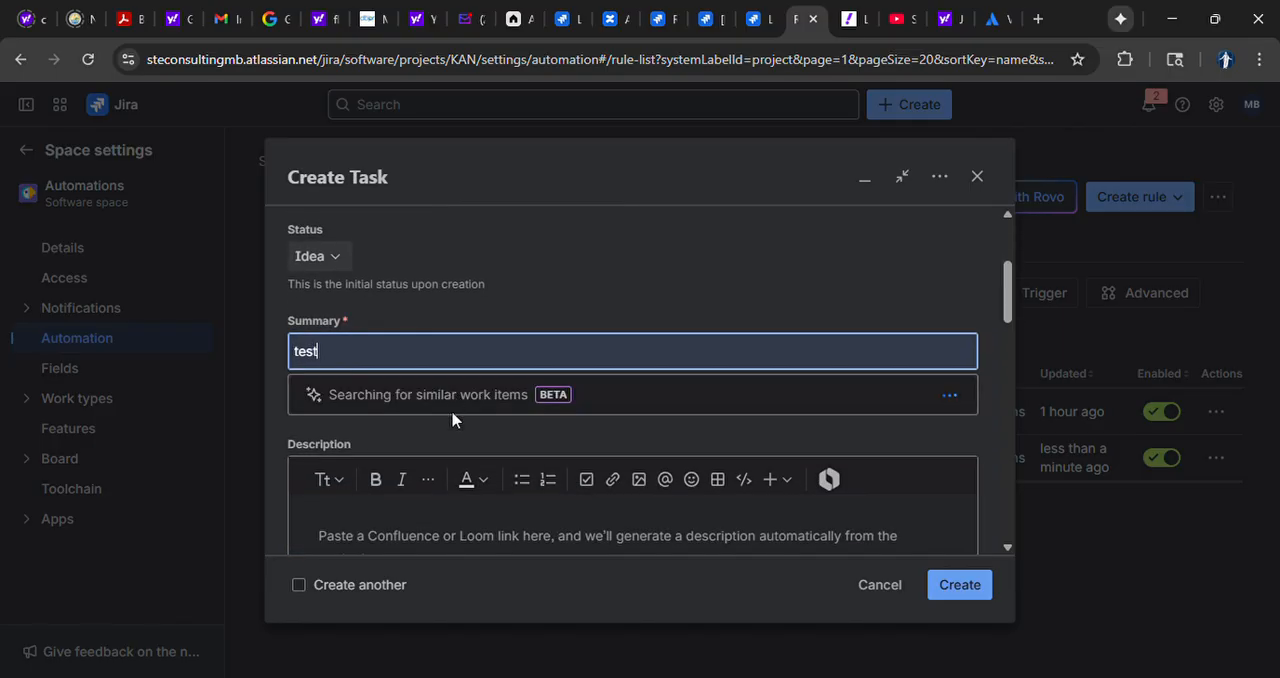
{"action": "left_click", "coordinate": [389, 536]}
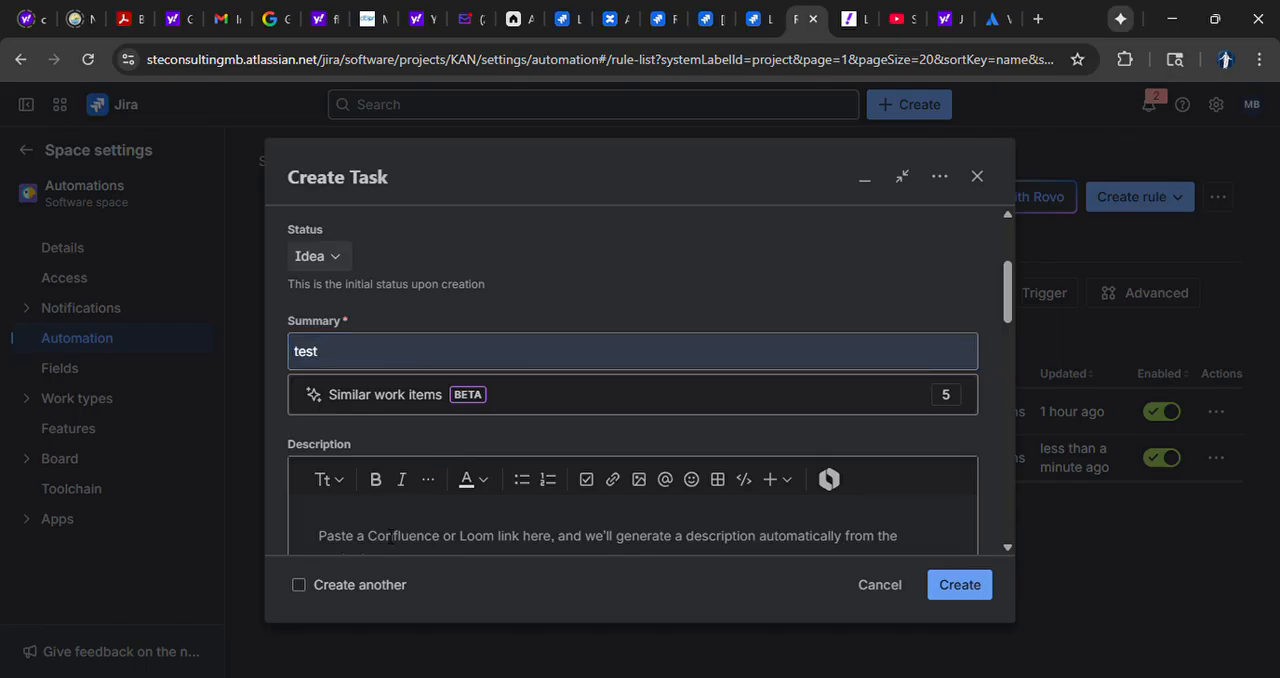
{"action": "type", "text": "test"}
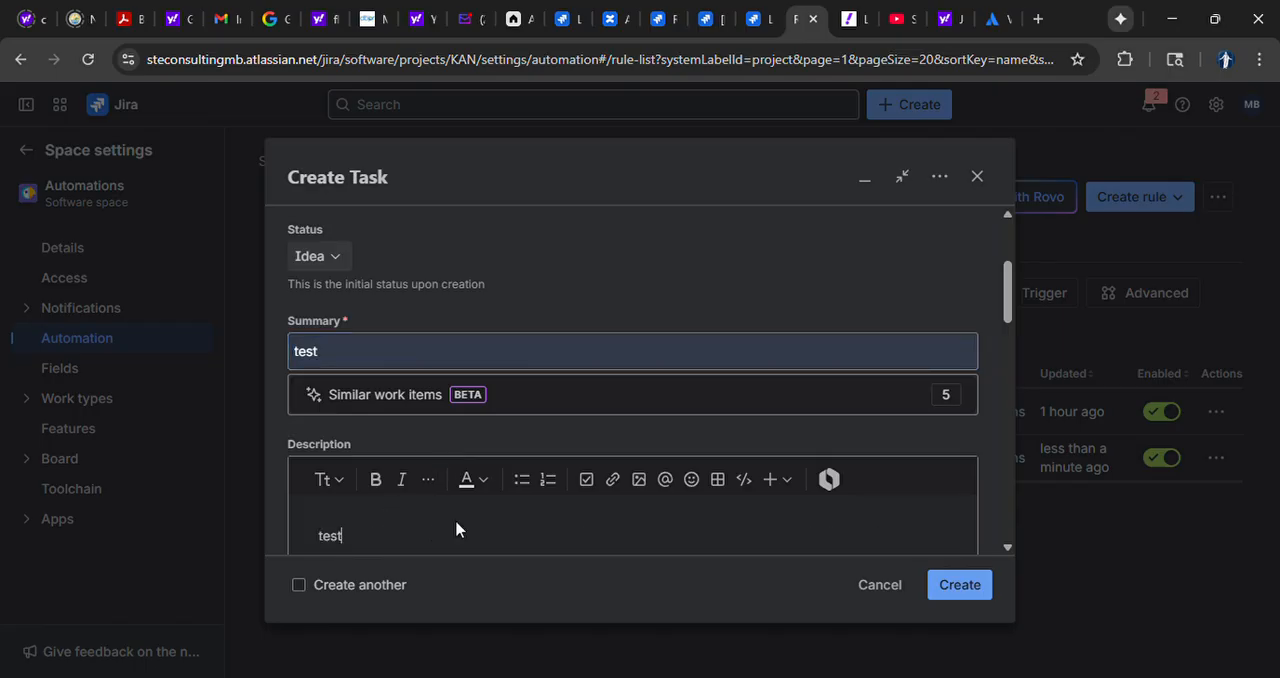
Assign the new task to yourself and give it the managers label
{"action": "scroll", "coordinate": [457, 524], "scroll_direction": "down", "scroll_amount": 3}
{"action": "scroll", "coordinate": [457, 522], "scroll_direction": "down", "scroll_amount": 1}
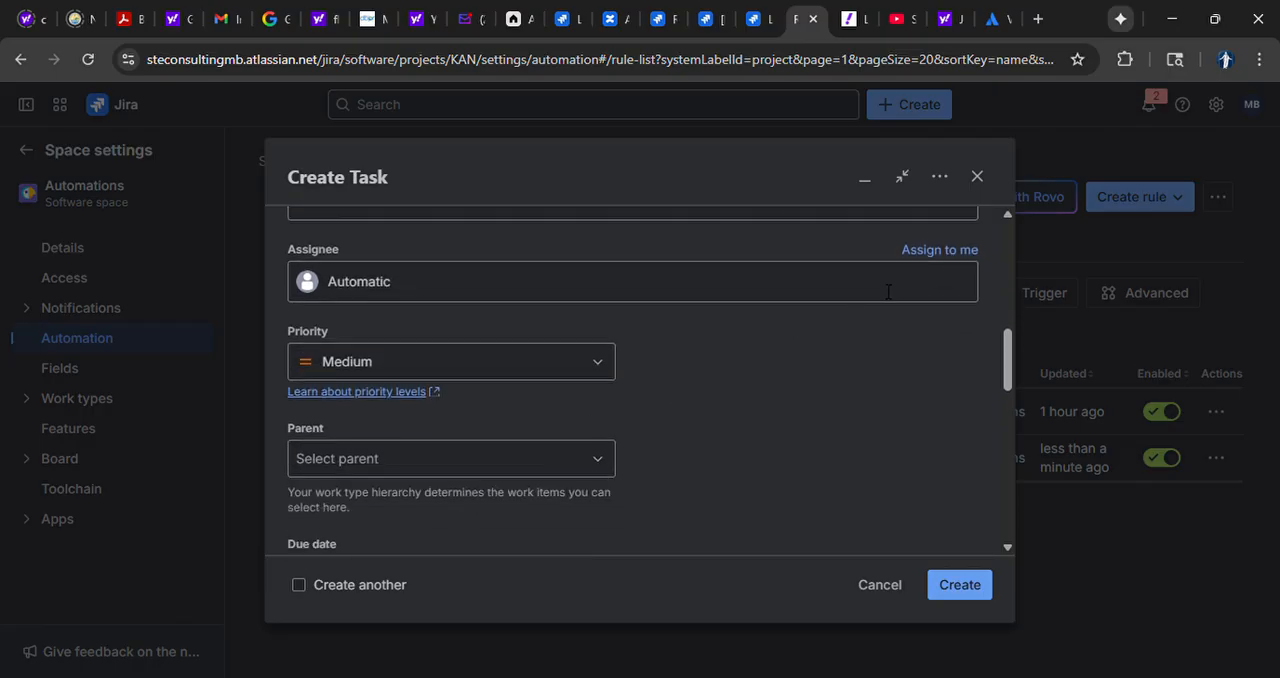
{"action": "left_click", "coordinate": [936, 250]}
{"action": "scroll", "coordinate": [754, 380], "scroll_direction": "down", "scroll_amount": 3}
{"action": "left_click", "coordinate": [603, 304]}
{"action": "left_click", "coordinate": [716, 321]}
{"action": "scroll", "coordinate": [715, 345], "scroll_direction": "down", "scroll_amount": 1}
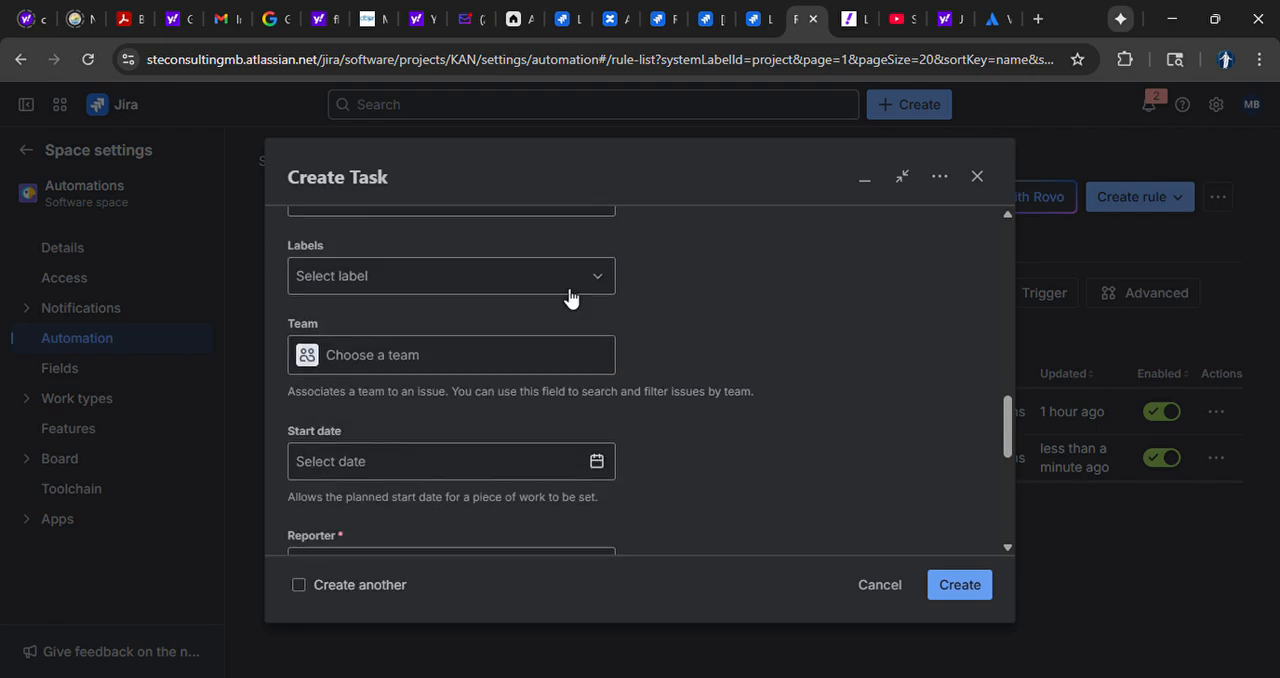
{"action": "left_click", "coordinate": [511, 285]}
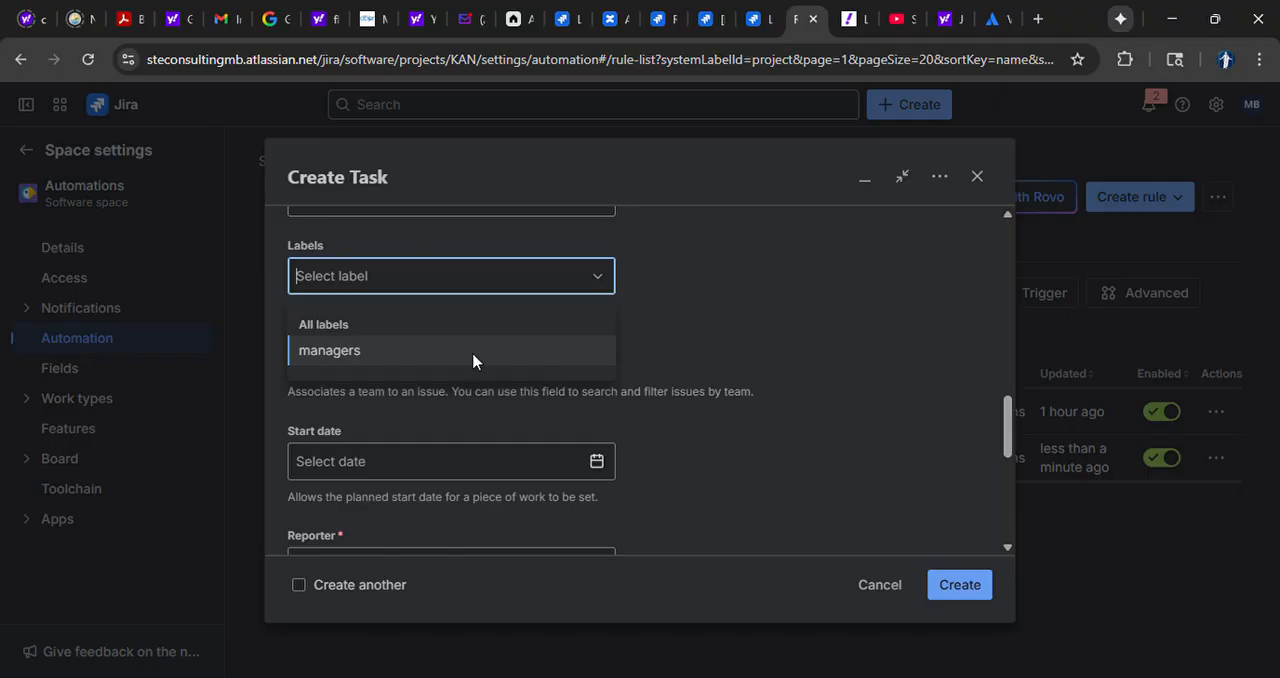
{"action": "left_click", "coordinate": [474, 358]}
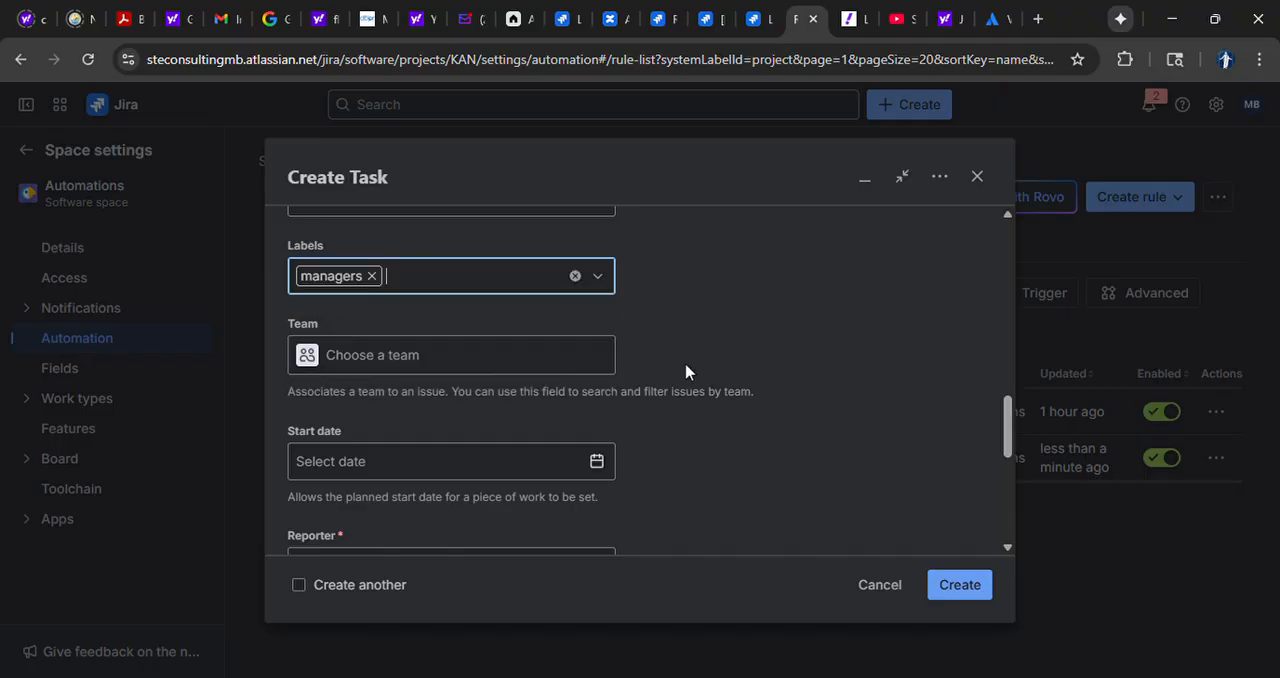
Create the test task and open it to view its details and subtasks
{"action": "scroll", "coordinate": [685, 372], "scroll_direction": "down", "scroll_amount": 4}
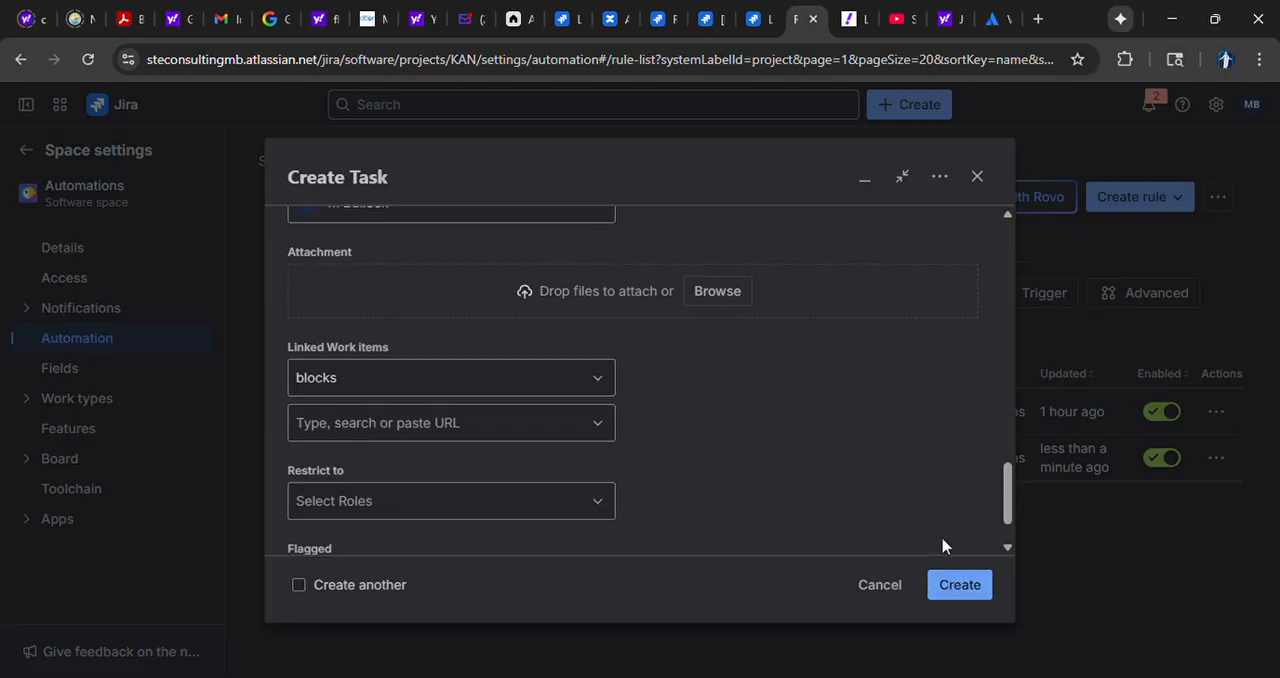
{"action": "left_click", "coordinate": [972, 584]}
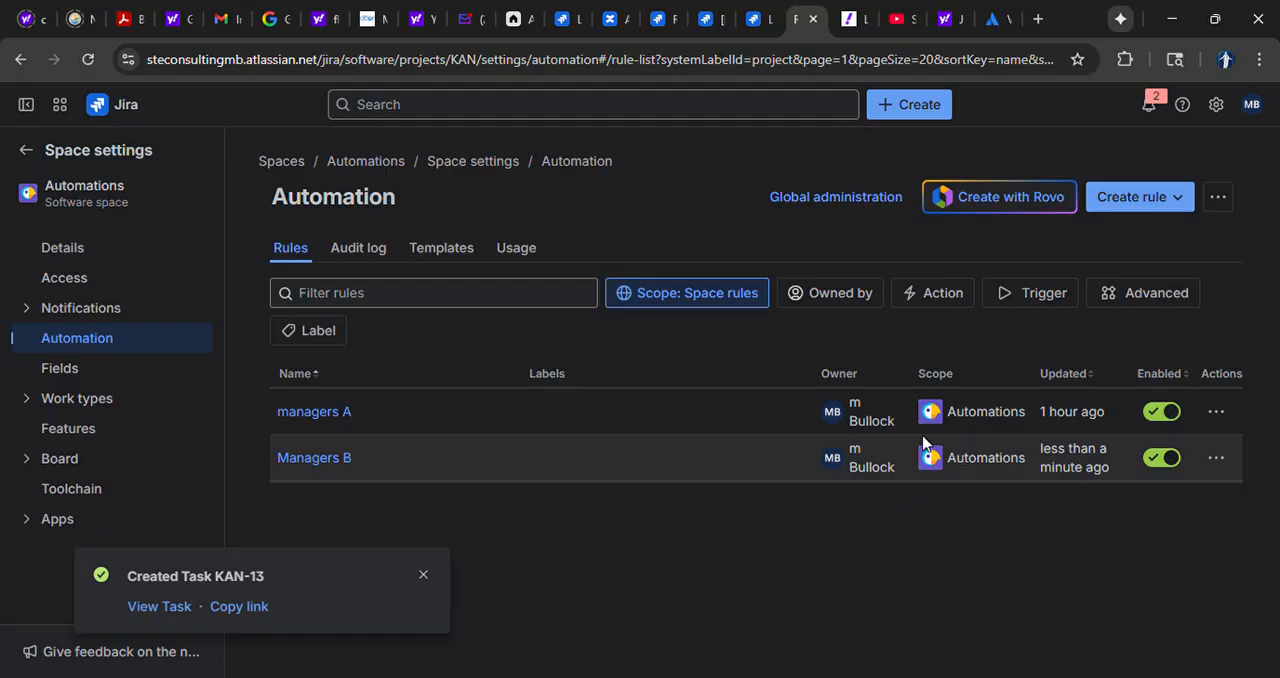
{"action": "left_click", "coordinate": [159, 607]}
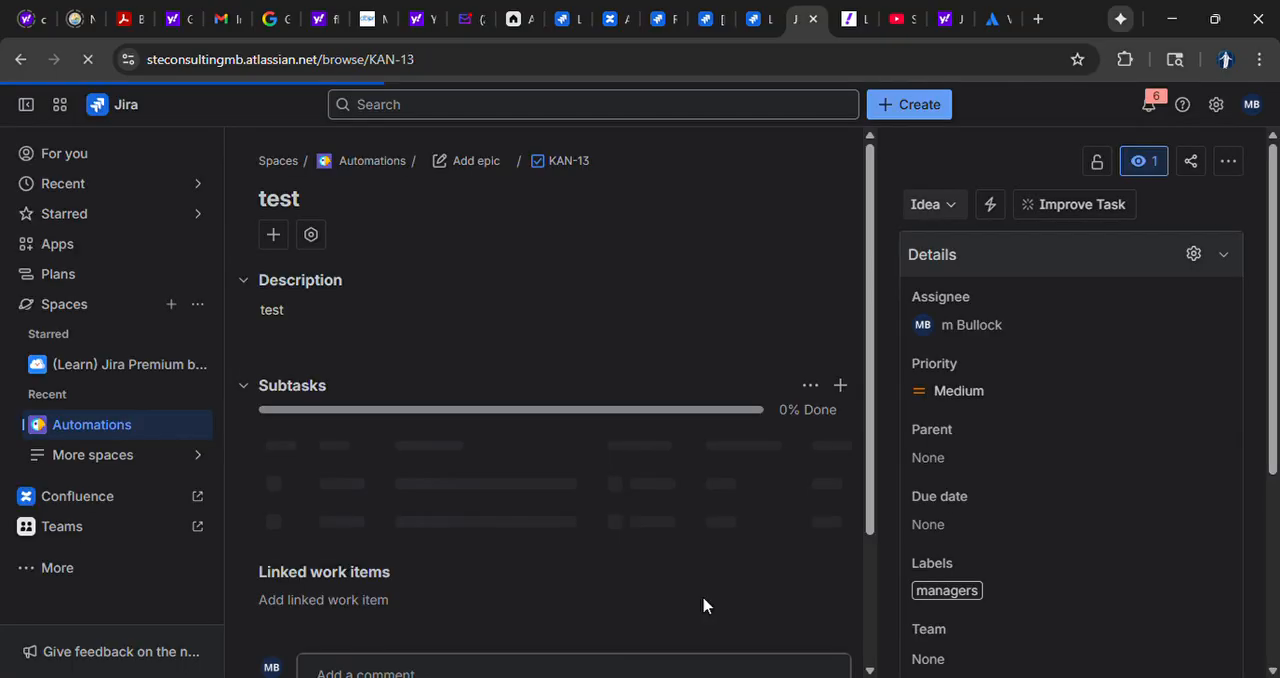